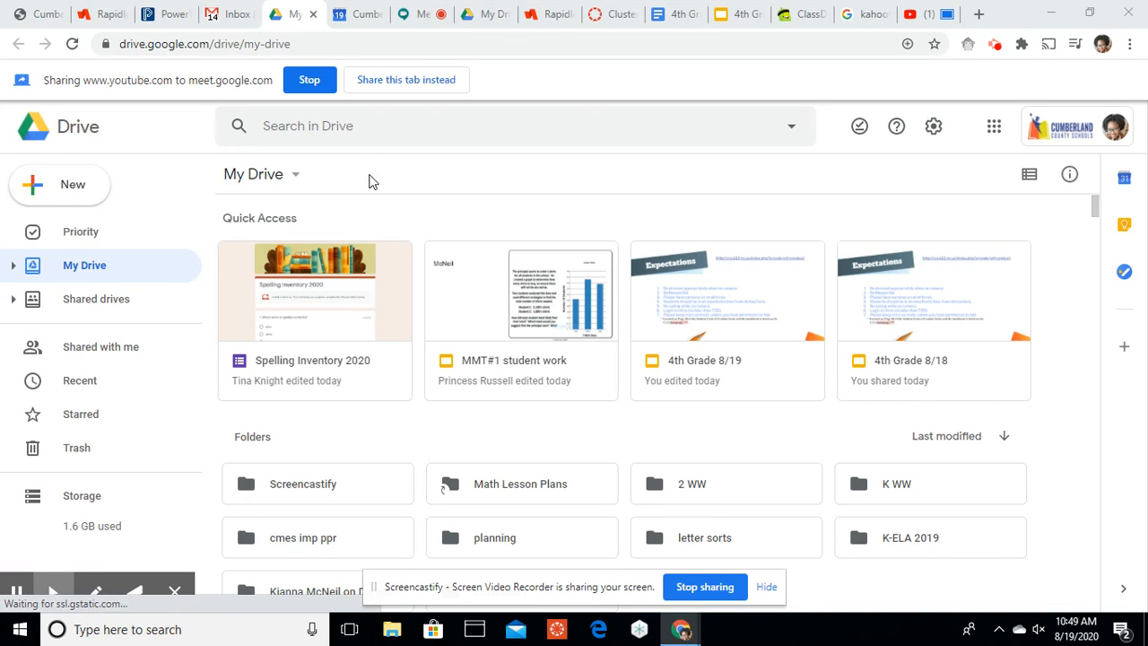
- Create a new blank Google Form from My Drive
{"action": "left_click", "coordinate": [74, 197]}
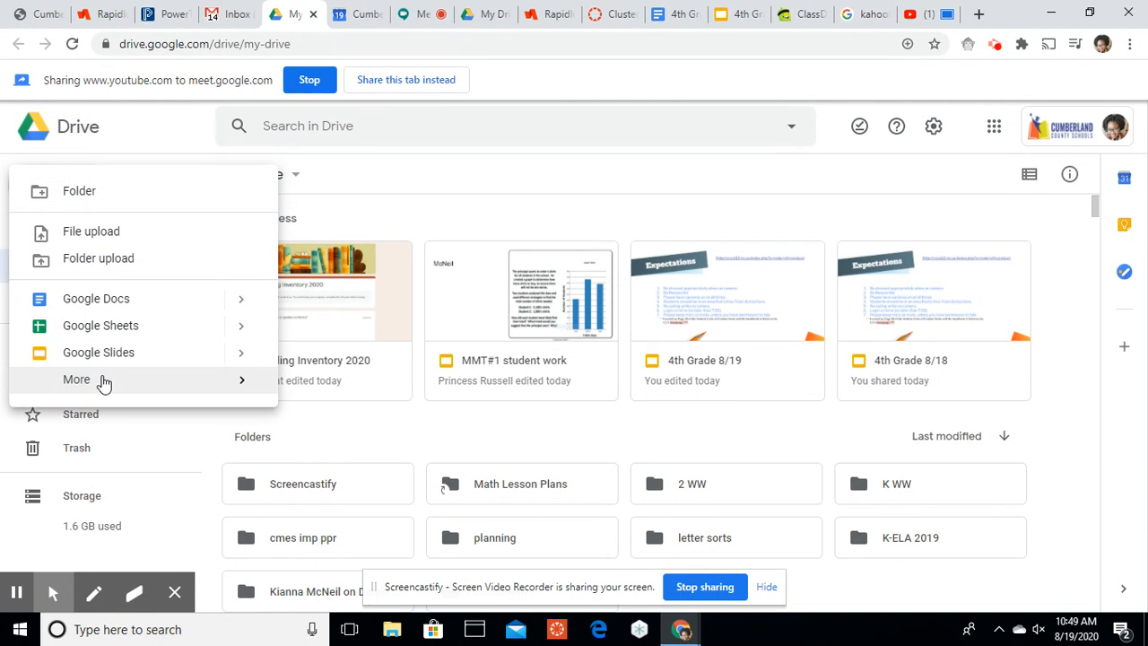
{"action": "mouse_move", "coordinate": [103, 383]}
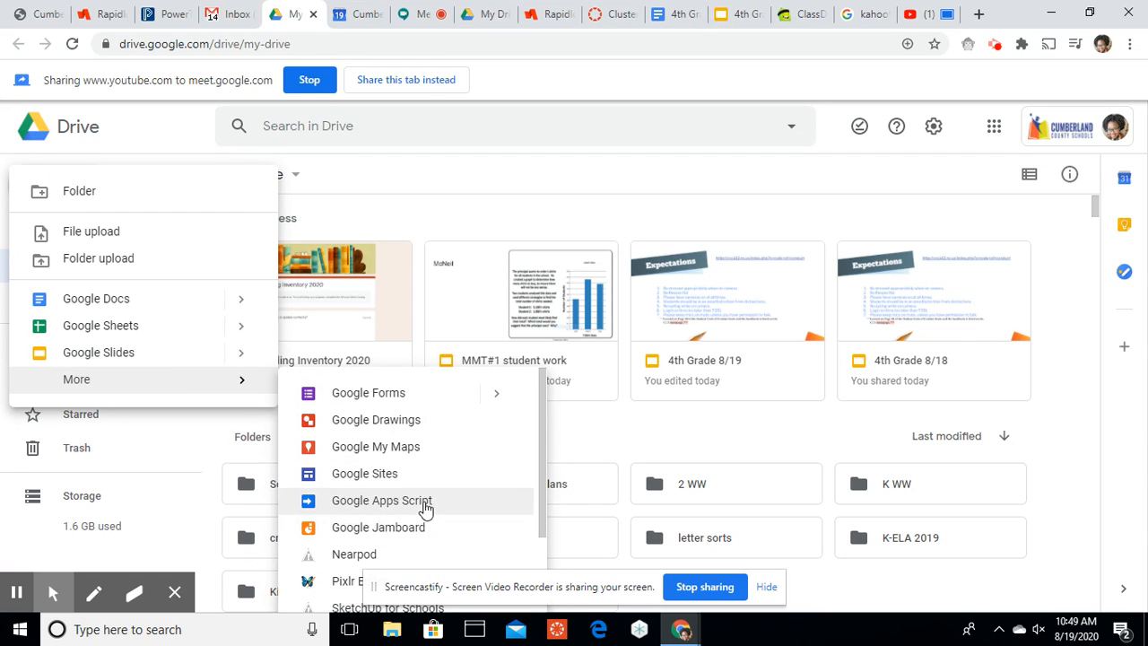
{"action": "left_click", "coordinate": [395, 400]}
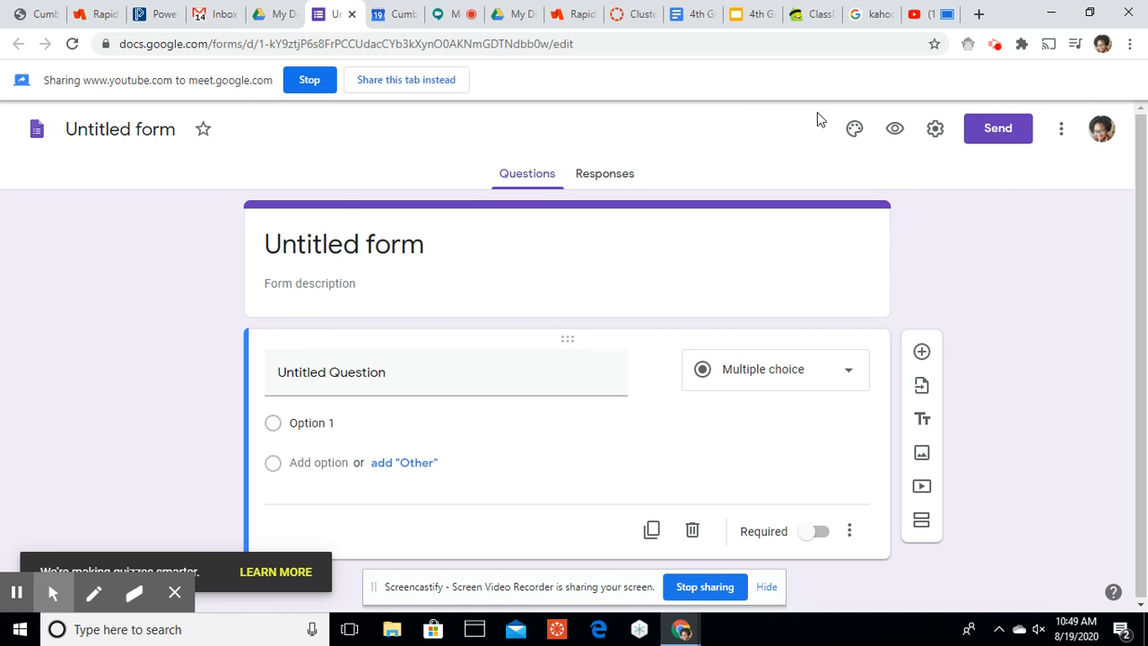
- Change the form's theme color to red and close the theme options
{"action": "left_click", "coordinate": [859, 137]}
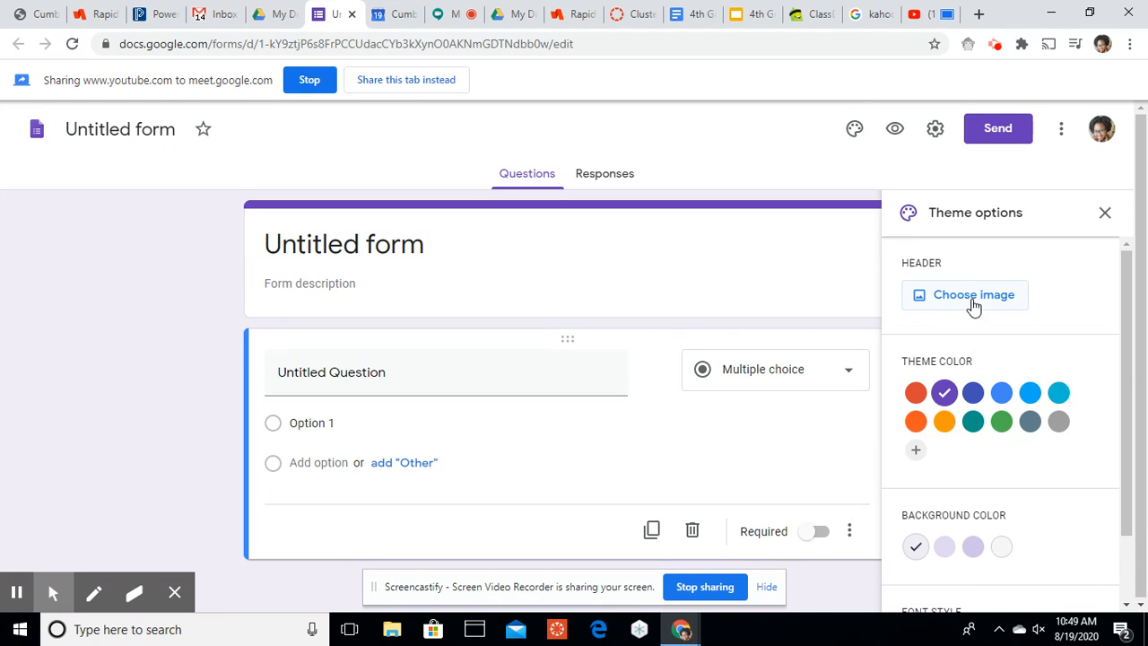
{"action": "left_click_drag", "start_coordinate": [1140, 289], "coordinate": [1125, 398]}
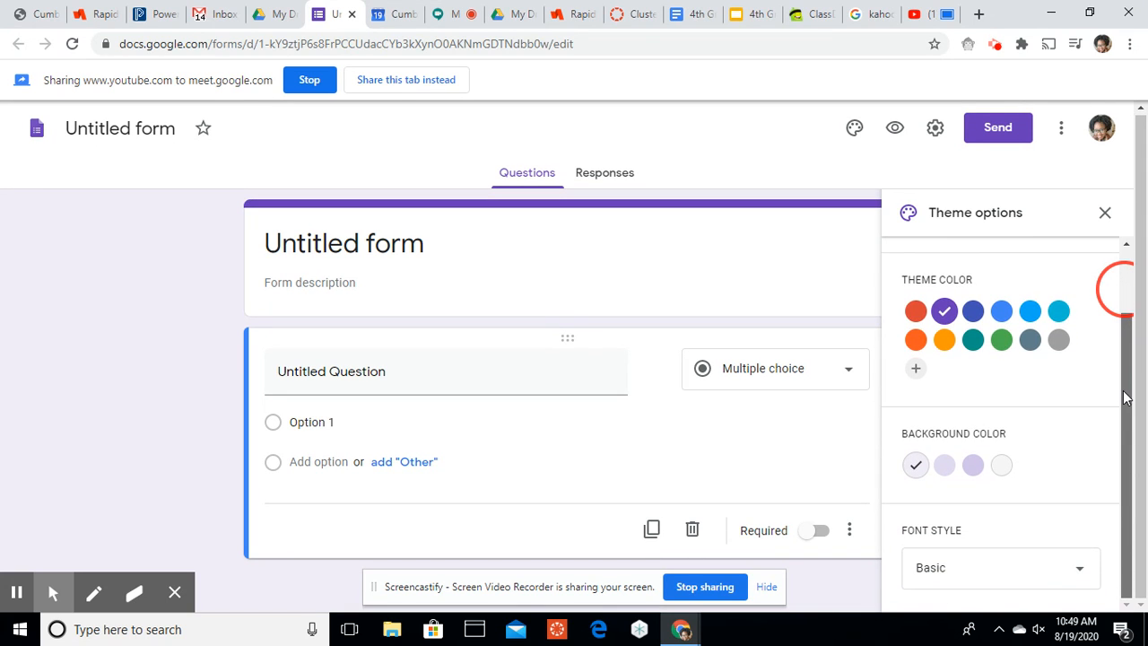
{"action": "left_click_drag", "start_coordinate": [1126, 398], "coordinate": [1121, 261]}
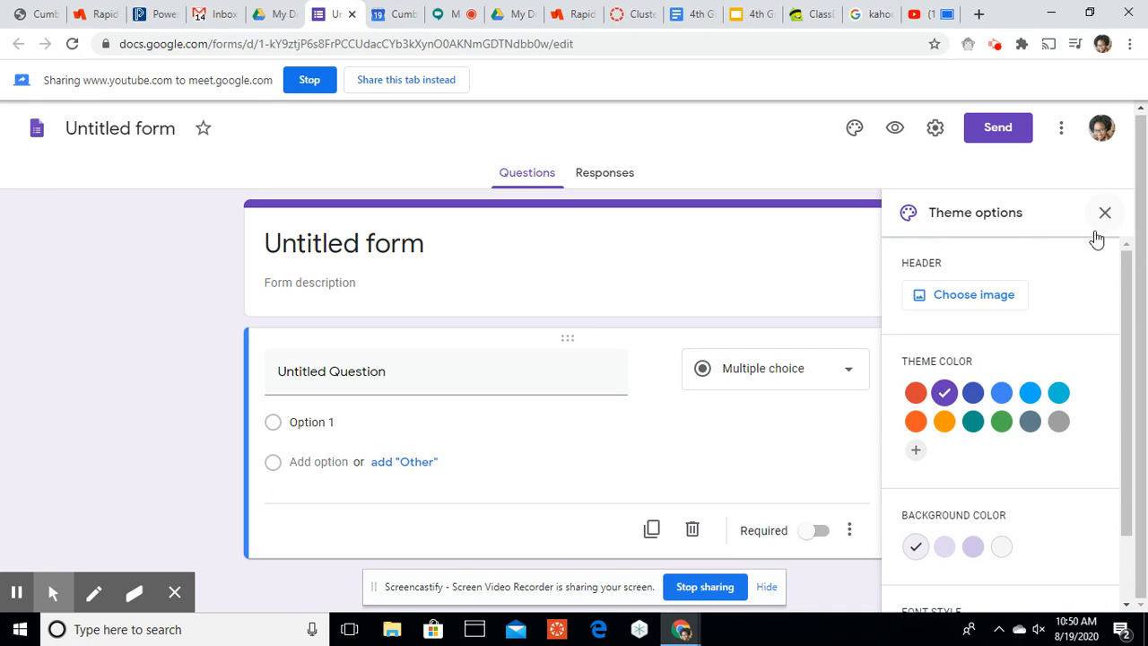
{"action": "left_click", "coordinate": [916, 392]}
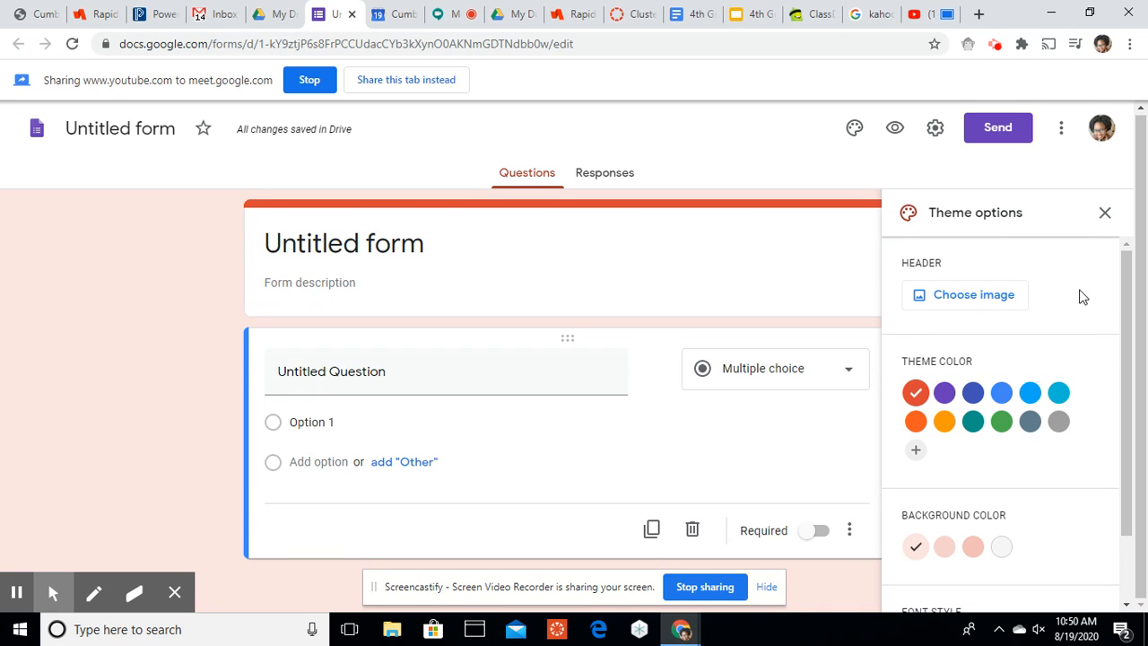
{"action": "left_click_drag", "start_coordinate": [1121, 287], "coordinate": [1127, 248]}
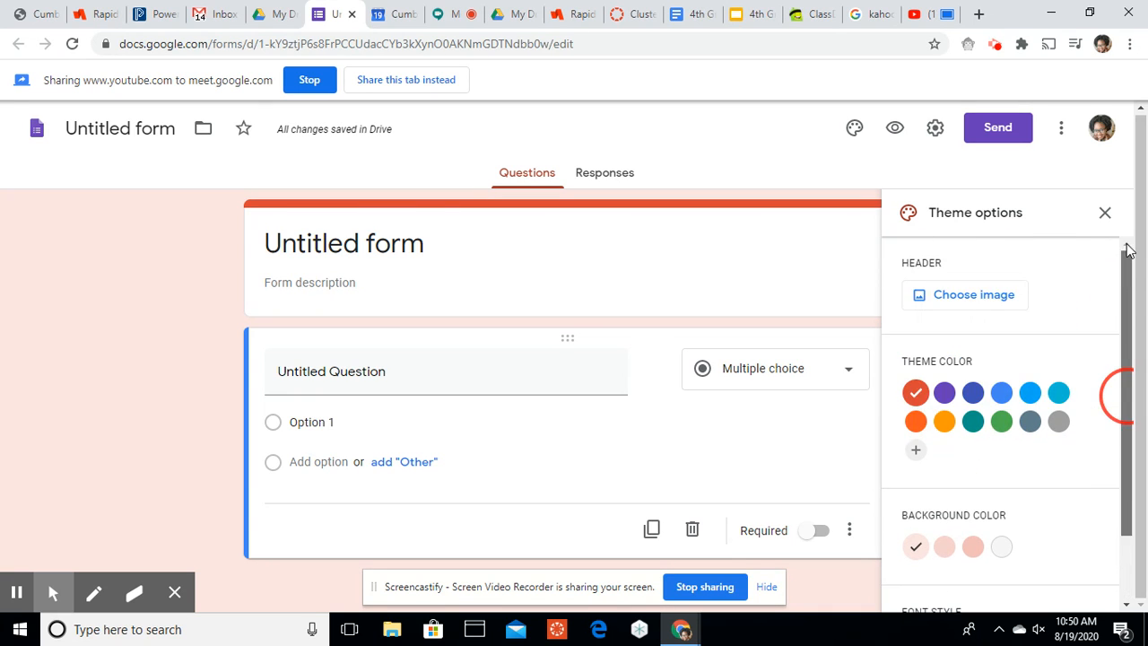
{"action": "left_click", "coordinate": [1106, 215]}
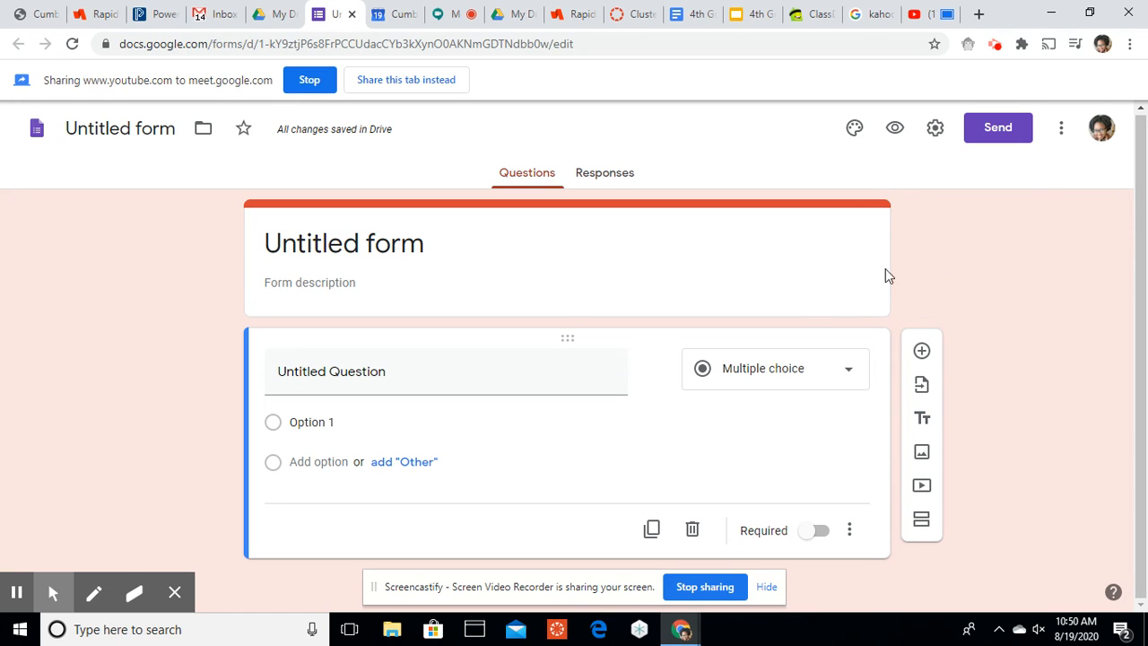
- Title the form "Example form" and enter "example for screen cast" as its description
{"action": "left_click", "coordinate": [376, 252]}
{"action": "type", "text": "E"}
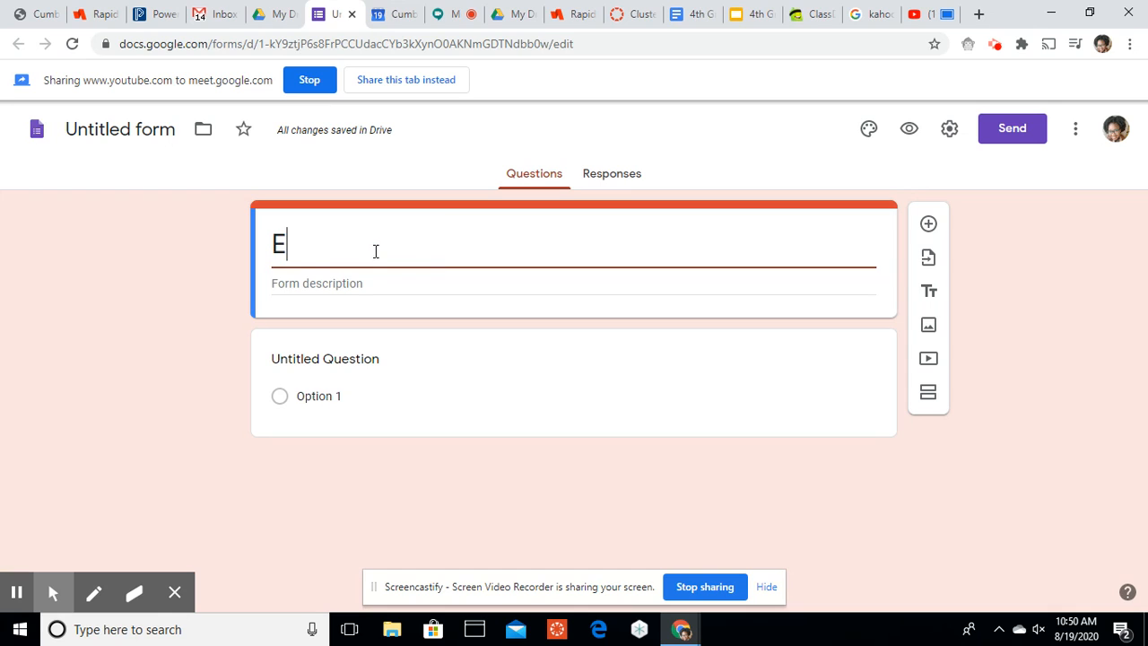
{"action": "type", "text": "xample form"}
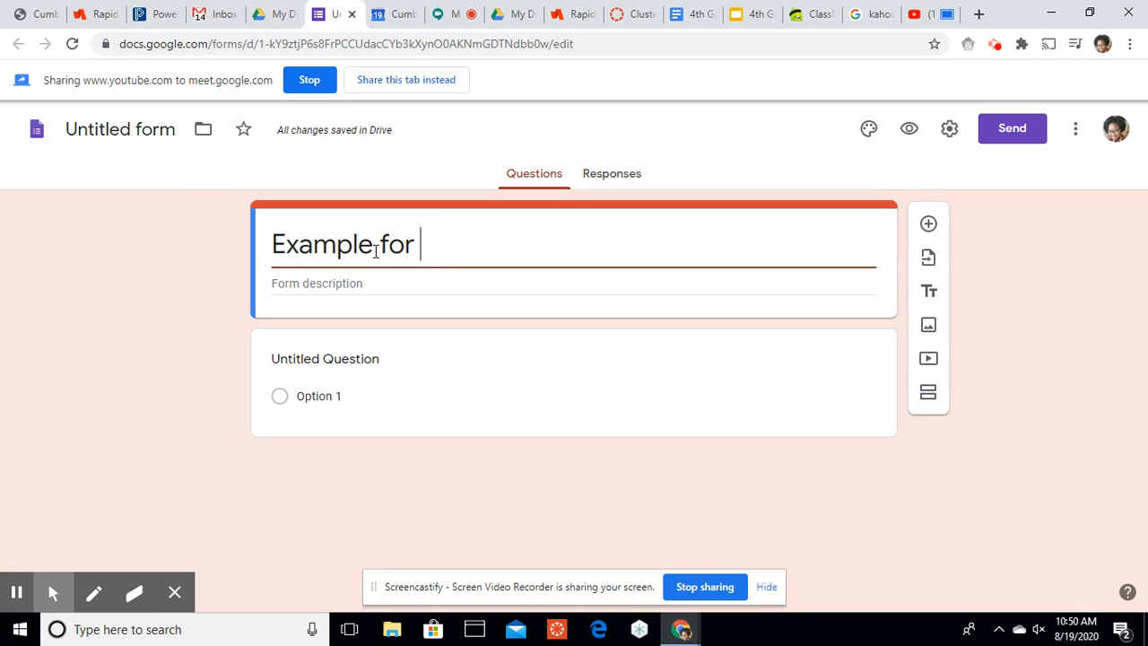
{"action": "left_click", "coordinate": [365, 283]}
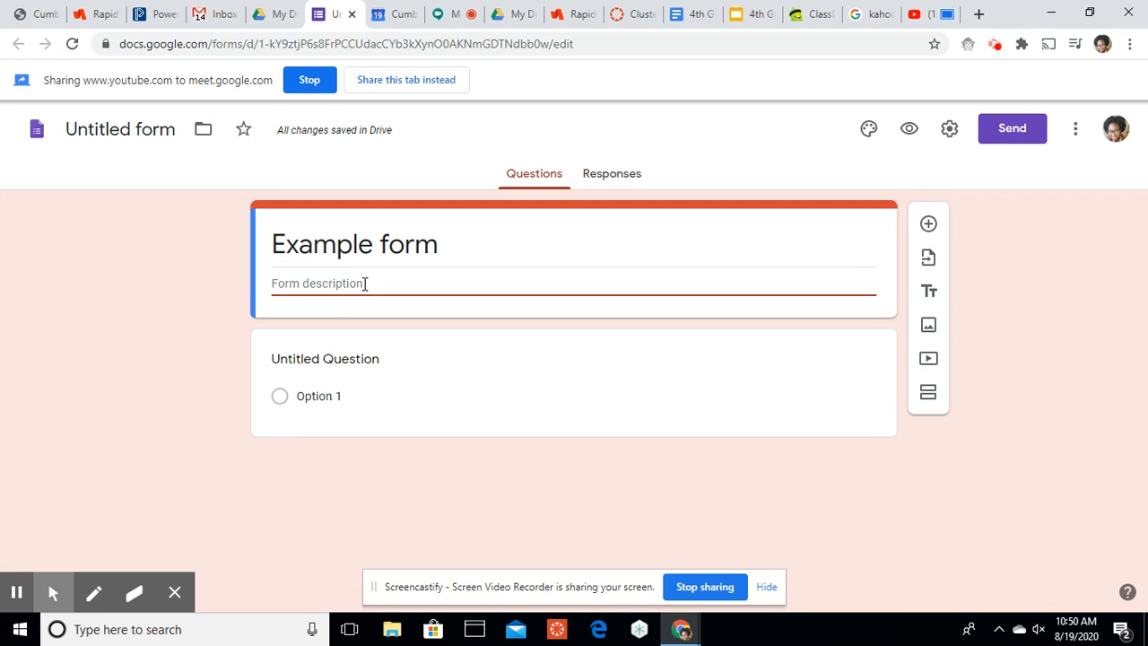
{"action": "type", "text": "example for schreen "}
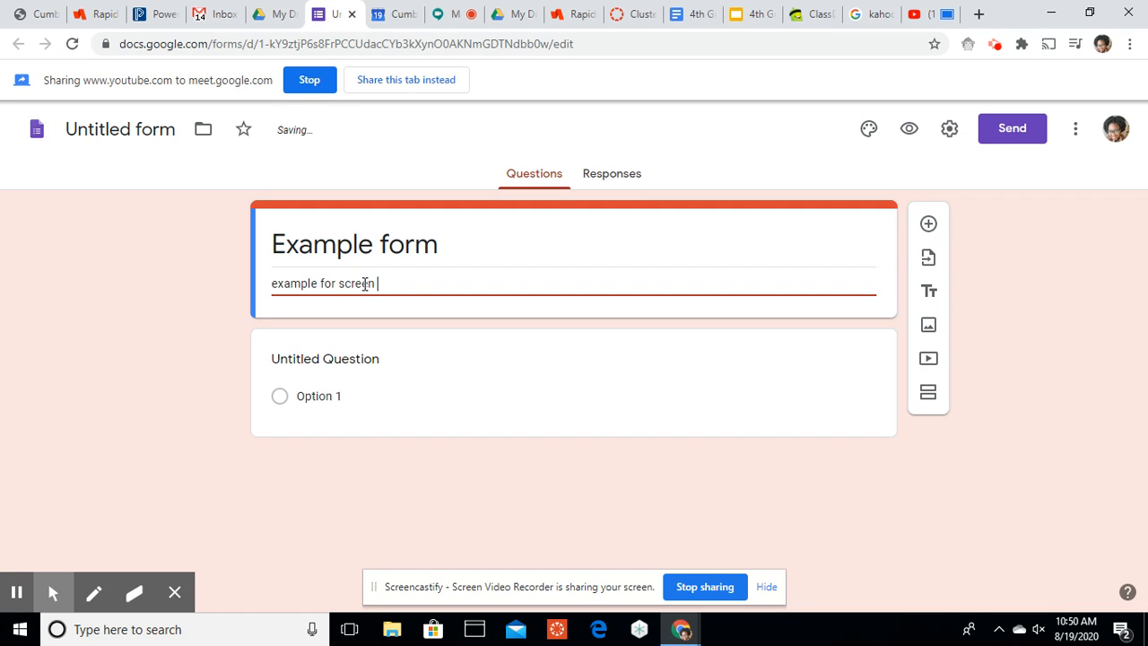
{"action": "type", "text": "cast"}
- Review the available question types, keep Multiple choice, and enter "which is correct" as the first question
{"action": "left_click", "coordinate": [366, 360]}
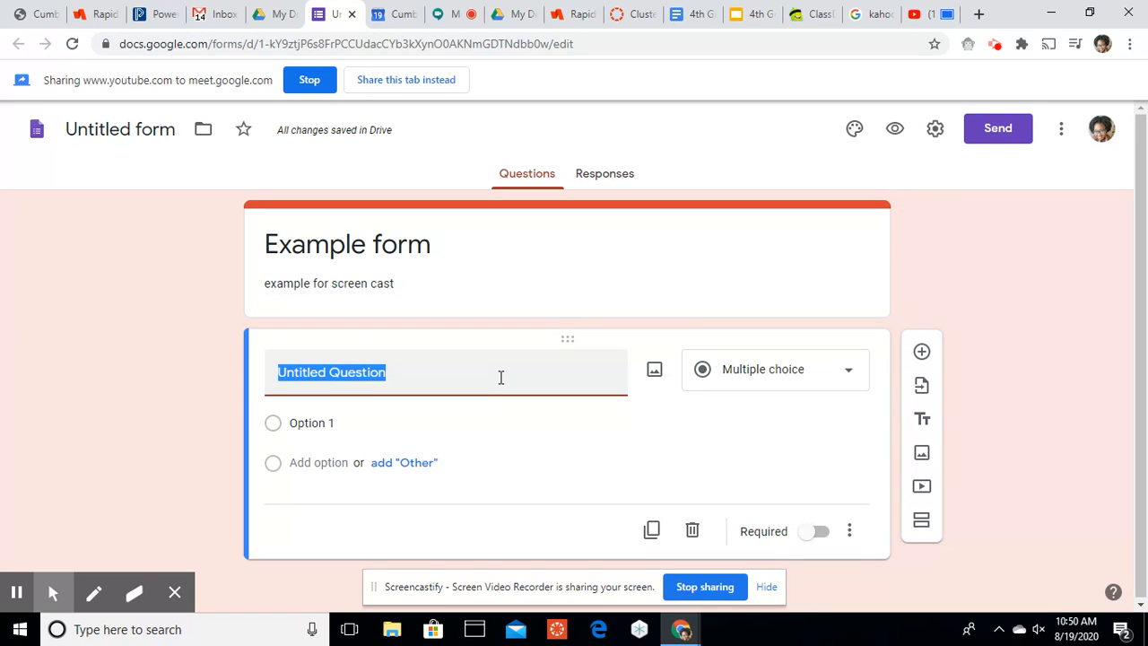
{"action": "left_click", "coordinate": [803, 381]}
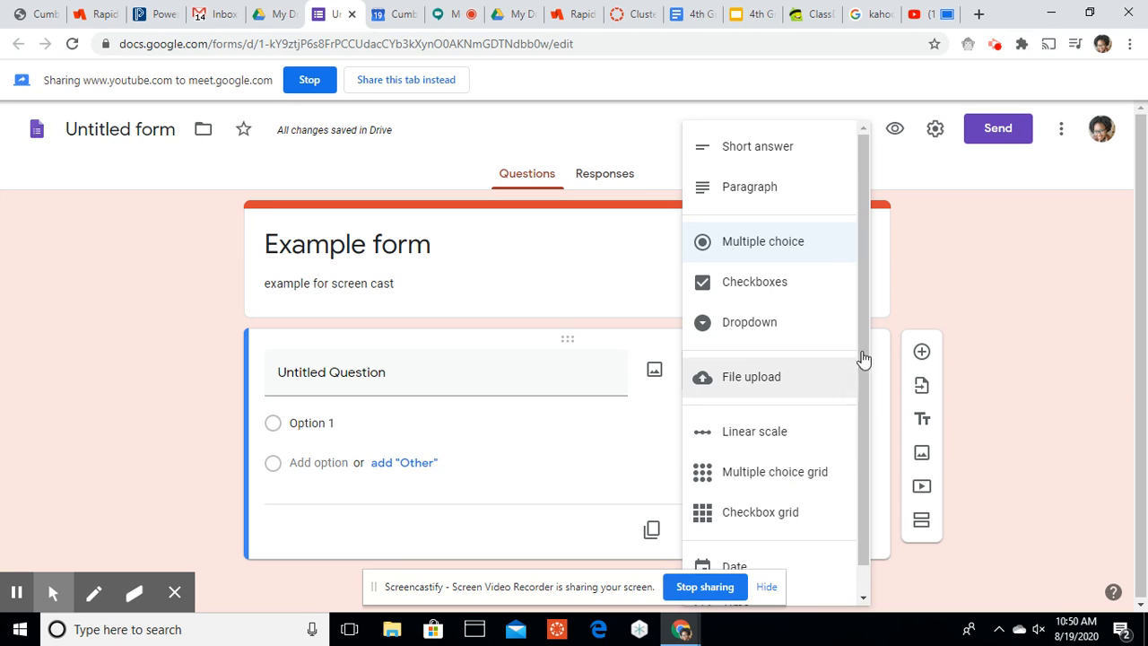
{"action": "left_click", "coordinate": [950, 280]}
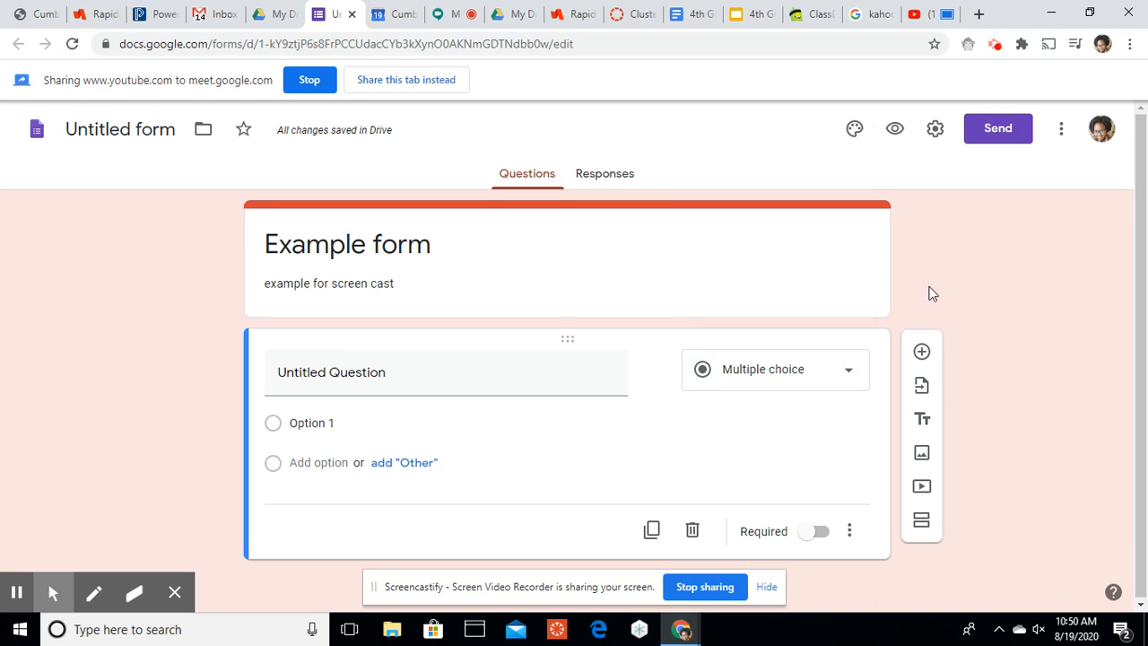
{"action": "left_click", "coordinate": [422, 375]}
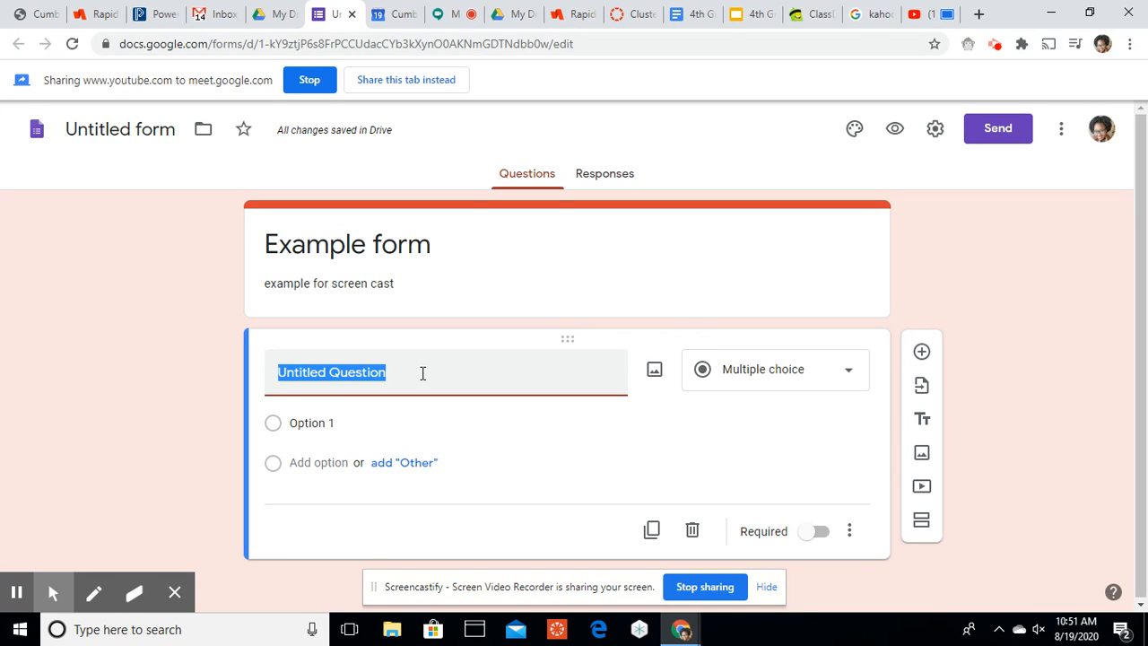
{"action": "type", "text": "which is correct"}
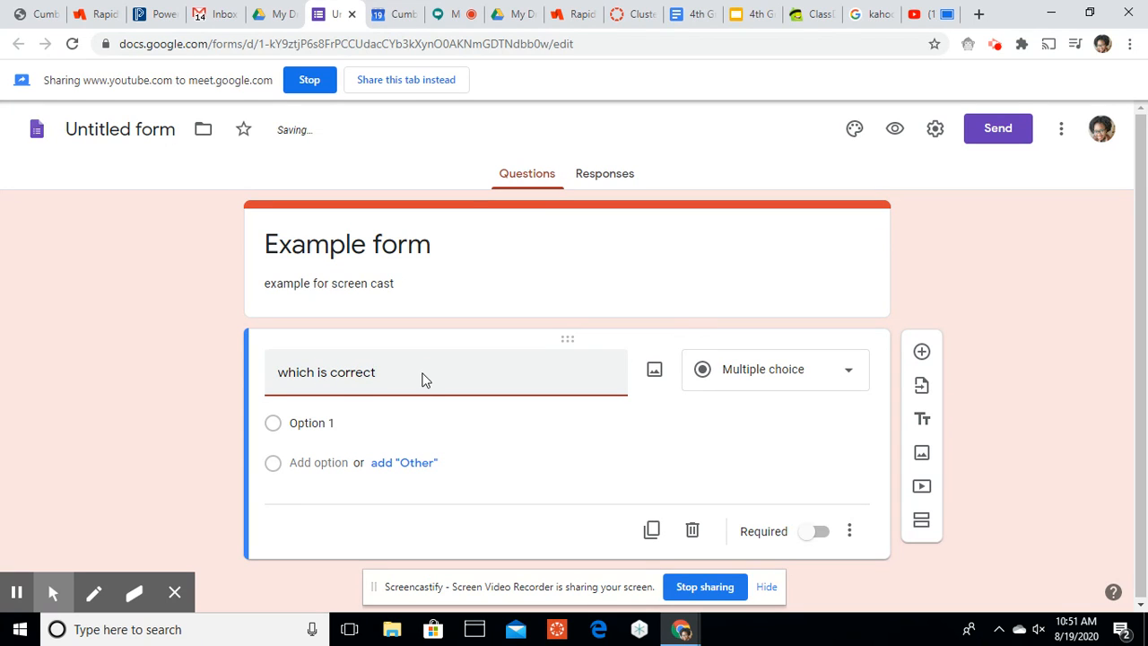
- Enter "gass", "gas" and "gask" as the three answer options of the first question
{"action": "left_click", "coordinate": [335, 431]}
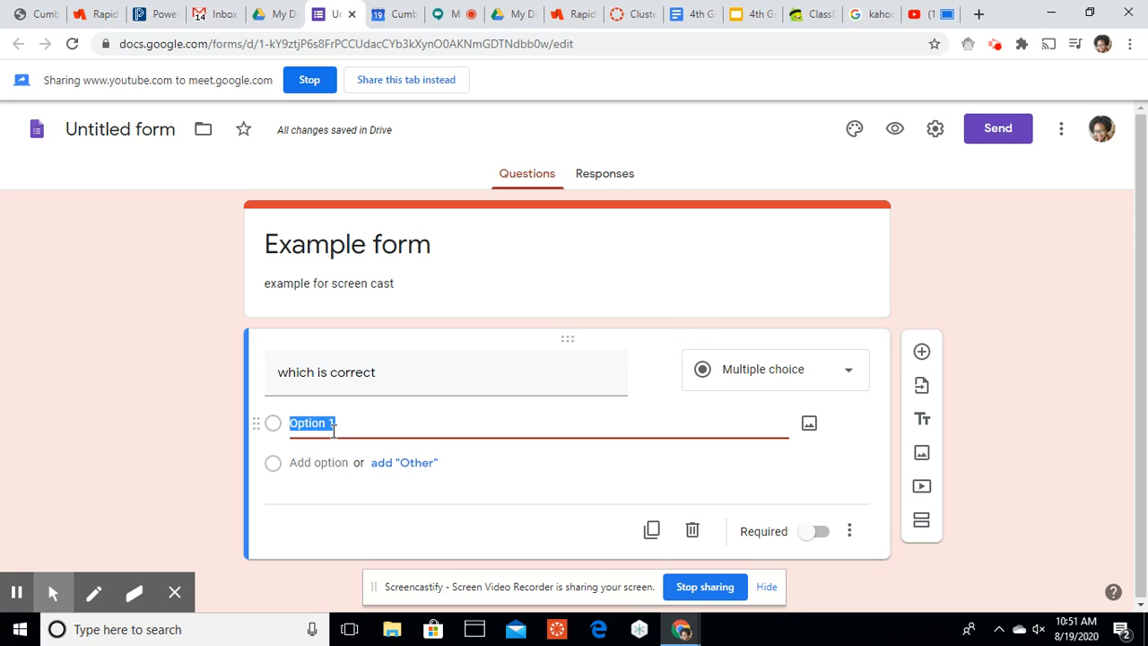
{"action": "type", "text": "gass"}
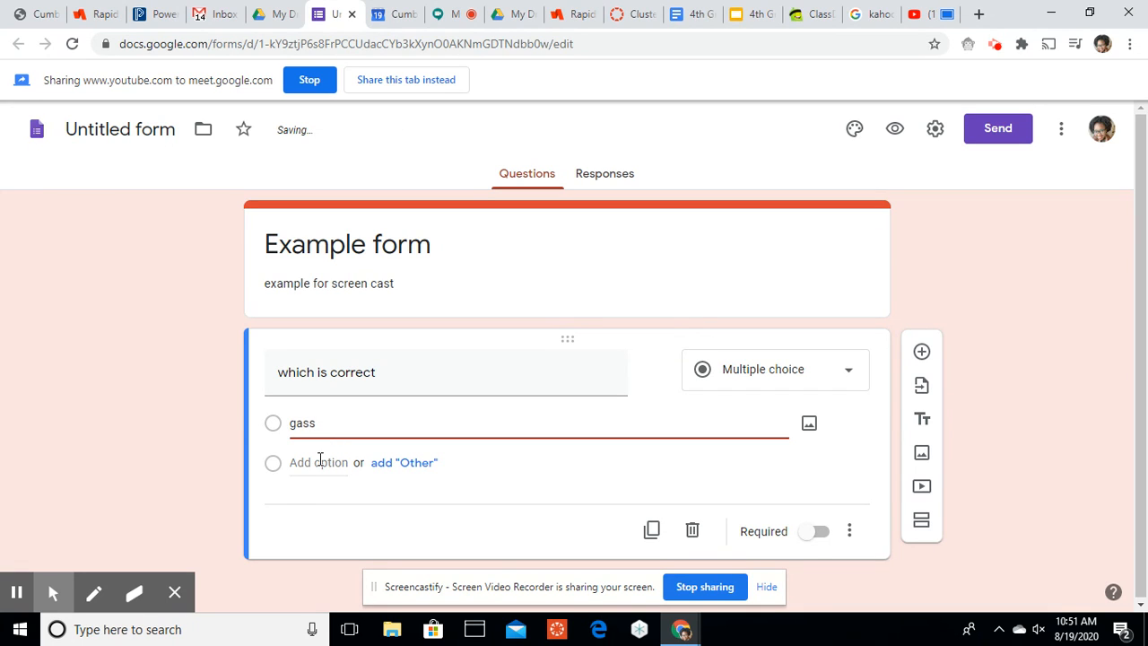
{"action": "left_click", "coordinate": [320, 462]}
{"action": "type", "text": "gas"}
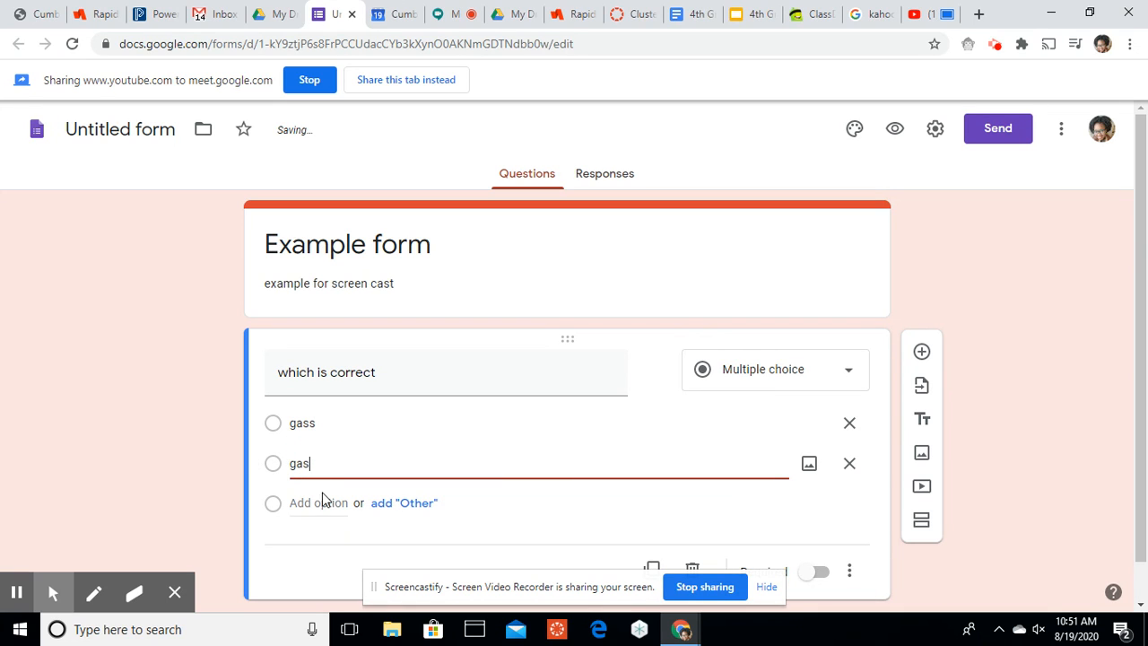
{"action": "left_click", "coordinate": [325, 502]}
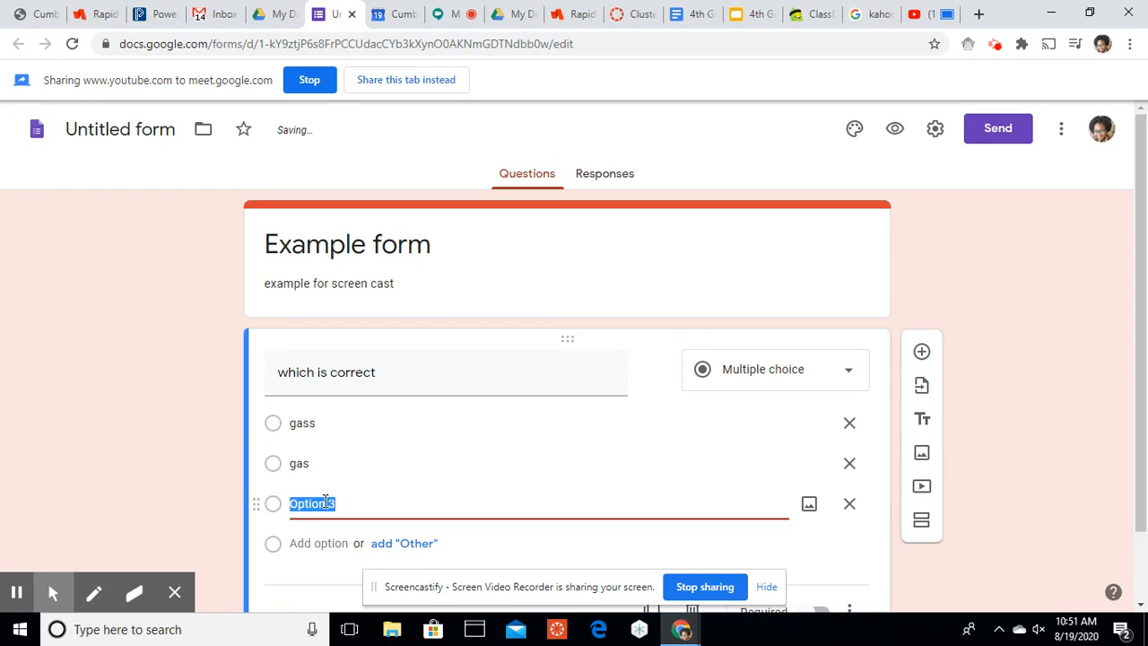
{"action": "type", "text": "gask"}
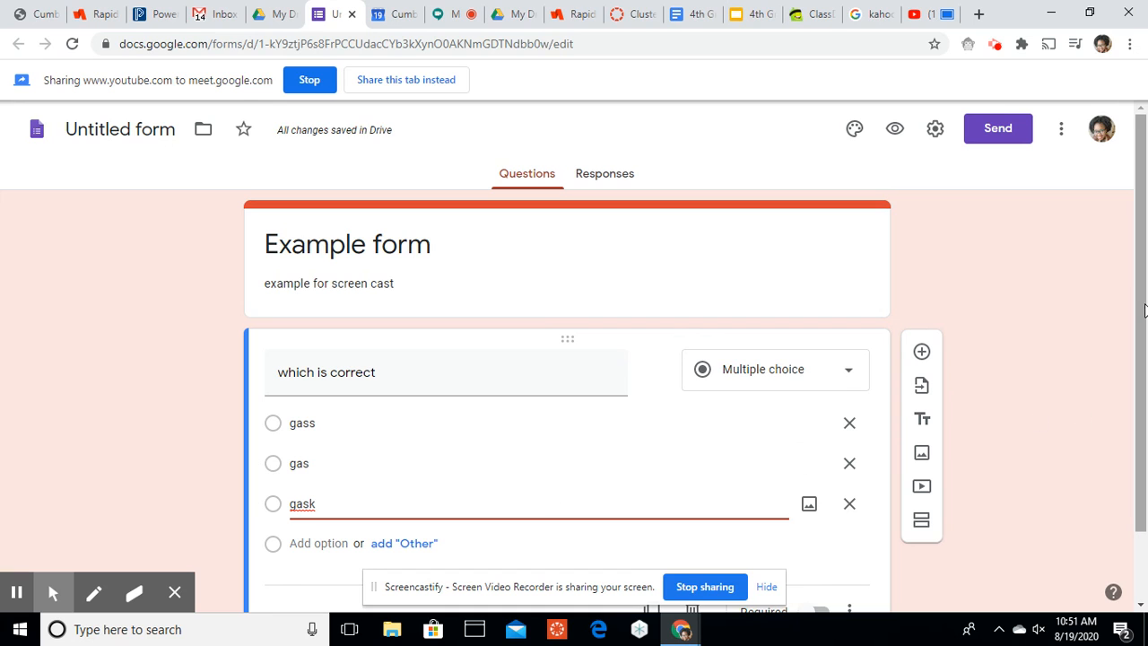
{"action": "scroll", "coordinate": [1144, 310], "scroll_direction": "down", "scroll_amount": 1}
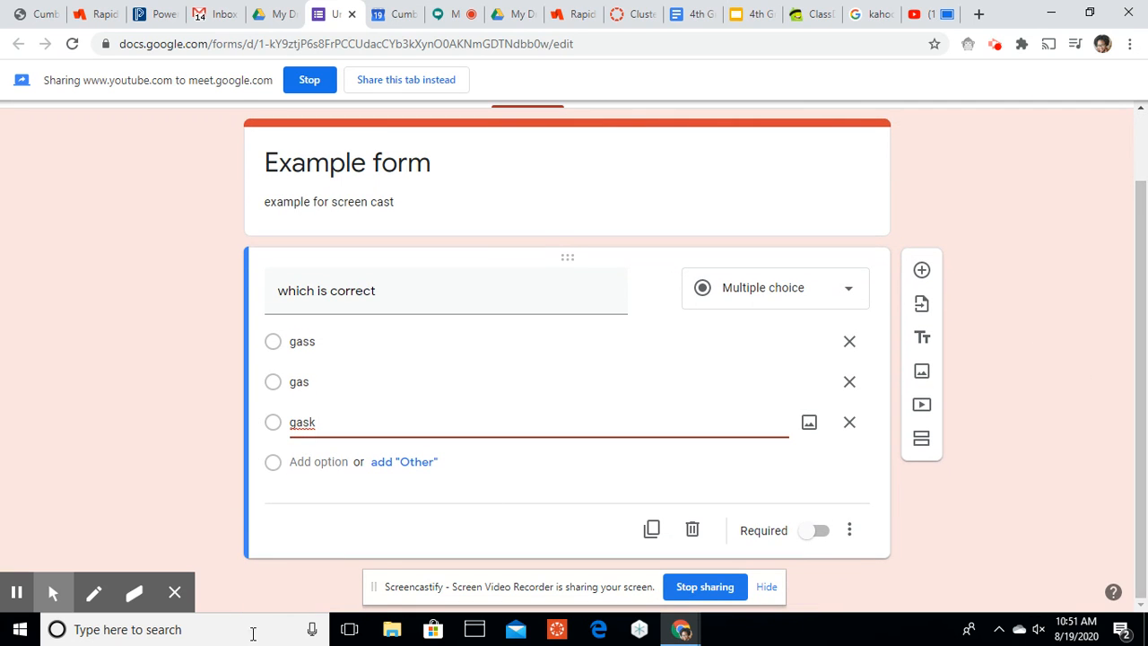
{"action": "left_click", "coordinate": [297, 513]}
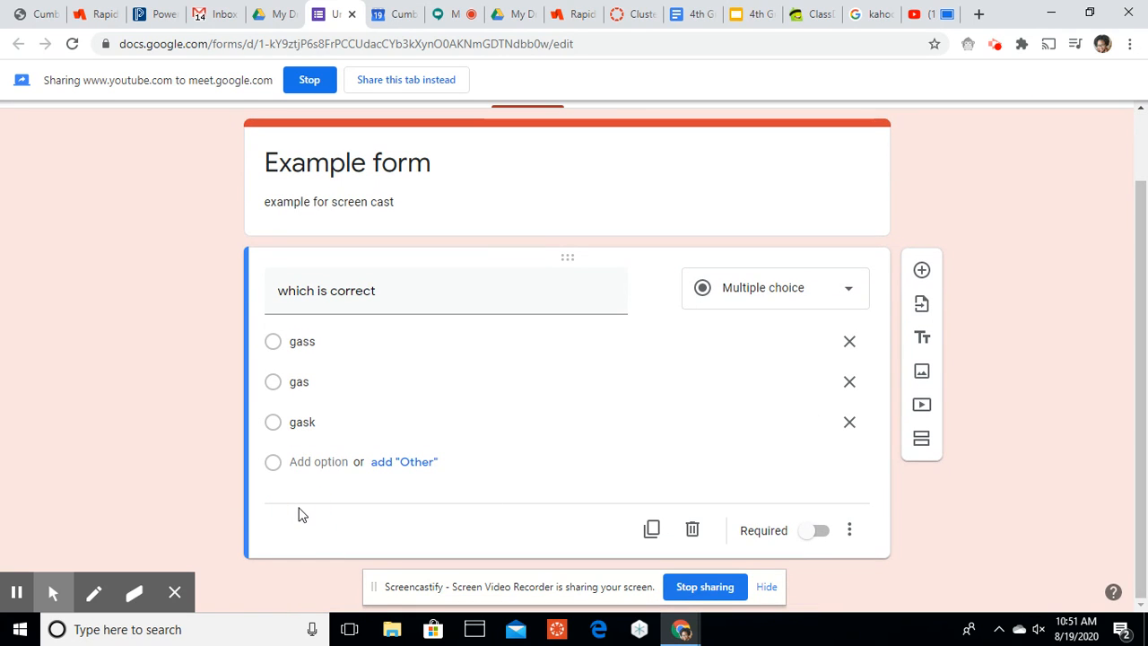
{"action": "left_click", "coordinate": [333, 521]}
- Add a second multiple-choice question "how to draw" with the options "pencil" and "marker"
{"action": "left_click", "coordinate": [921, 269]}
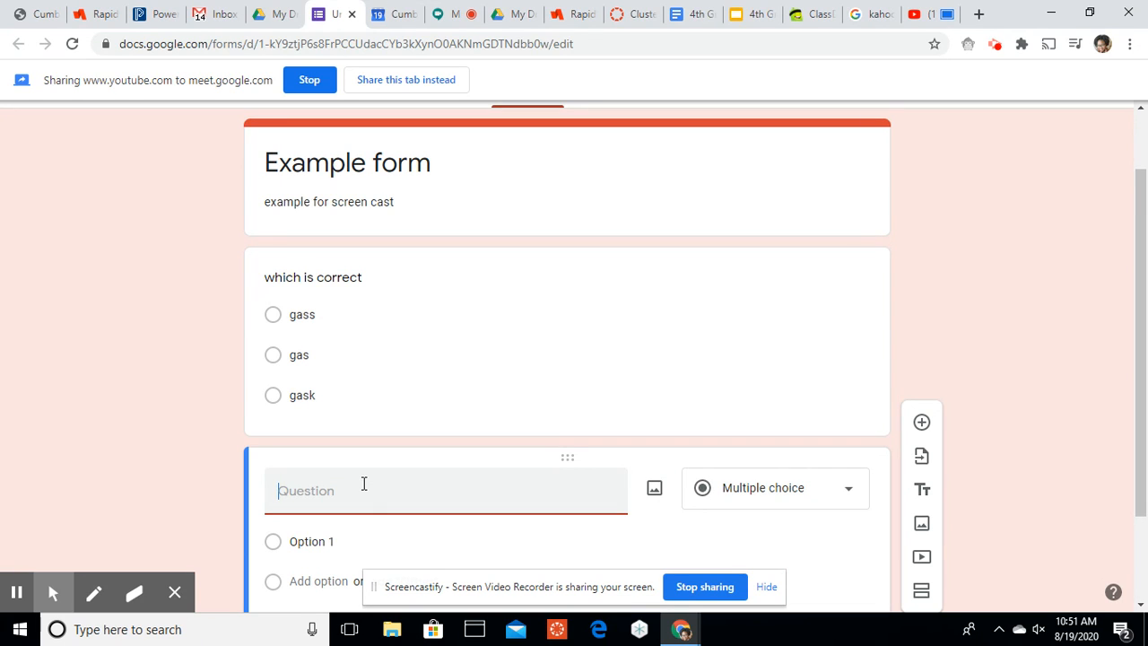
{"action": "type", "text": "how to draw"}
{"action": "left_click", "coordinate": [296, 543]}
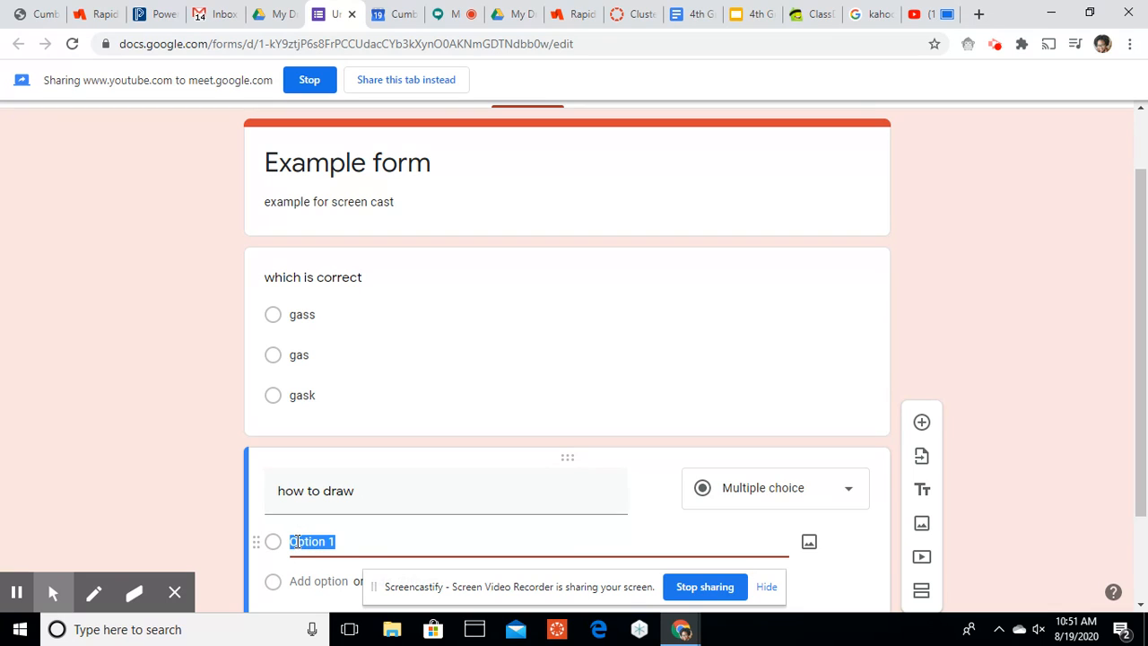
{"action": "type", "text": "pencil"}
{"action": "left_click", "coordinate": [313, 582]}
{"action": "type", "text": "marker"}
{"action": "left_click_drag", "start_coordinate": [1141, 365], "coordinate": [1142, 280]}
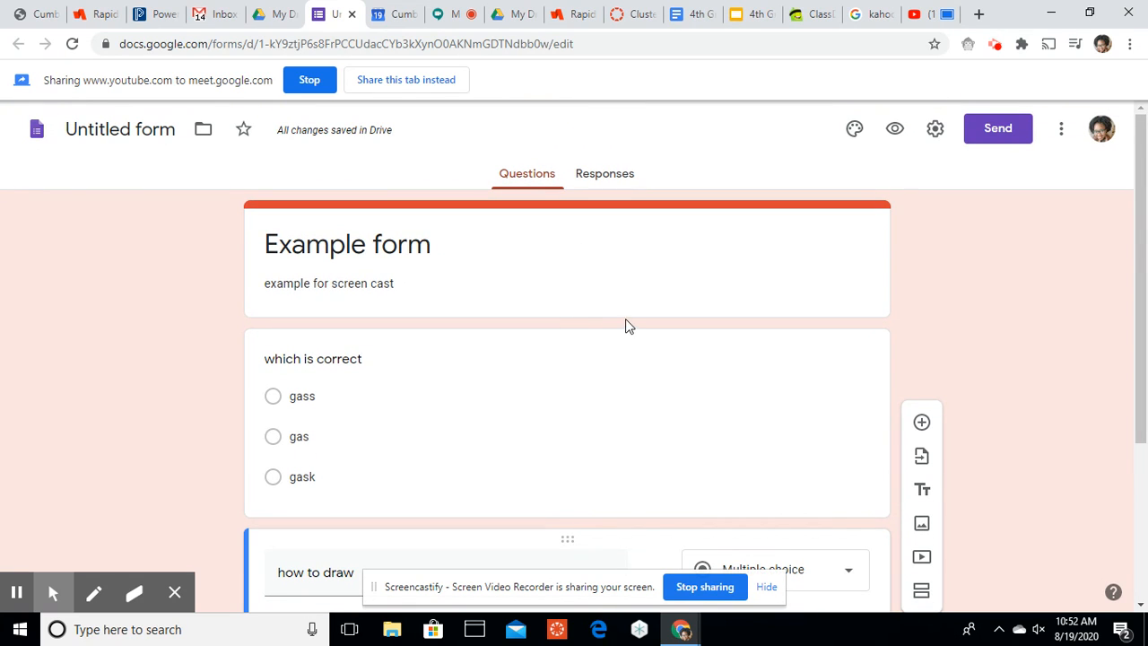
- Turn on collecting email addresses in the form settings and view the presentation settings
{"action": "left_click", "coordinate": [936, 130]}
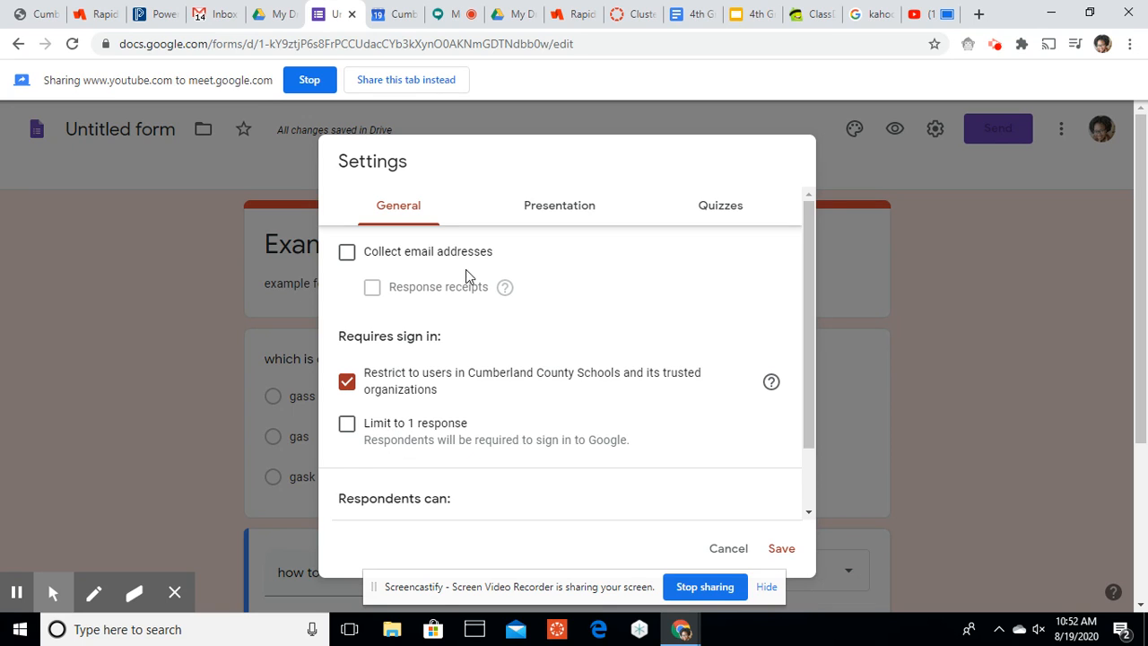
{"action": "left_click", "coordinate": [347, 256]}
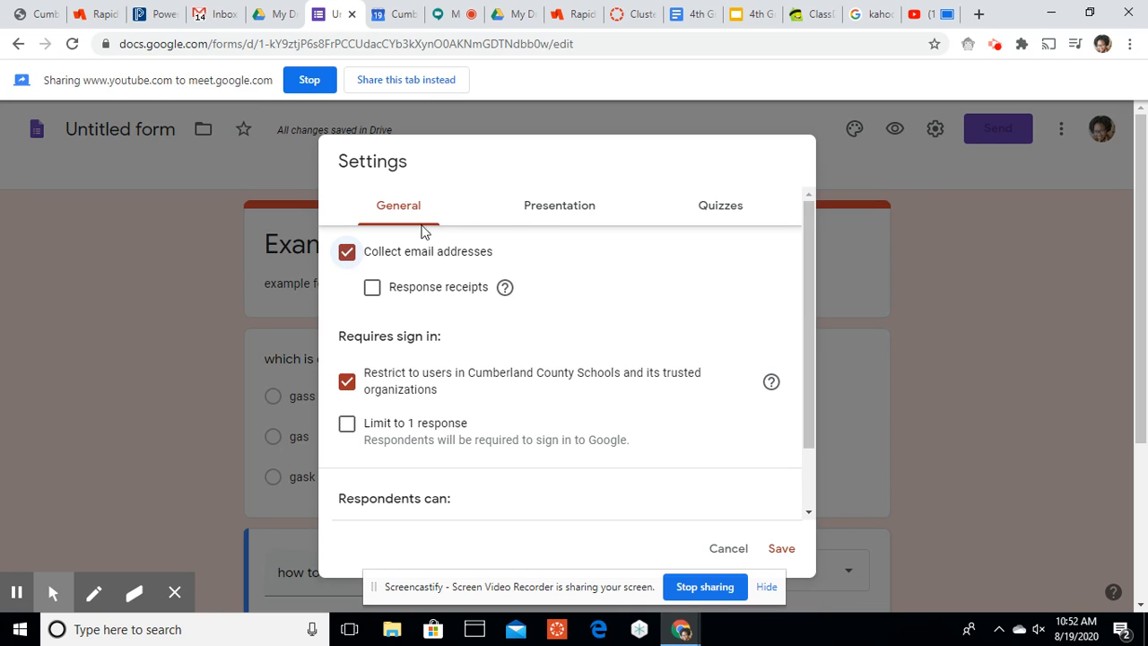
{"action": "left_click", "coordinate": [547, 216]}
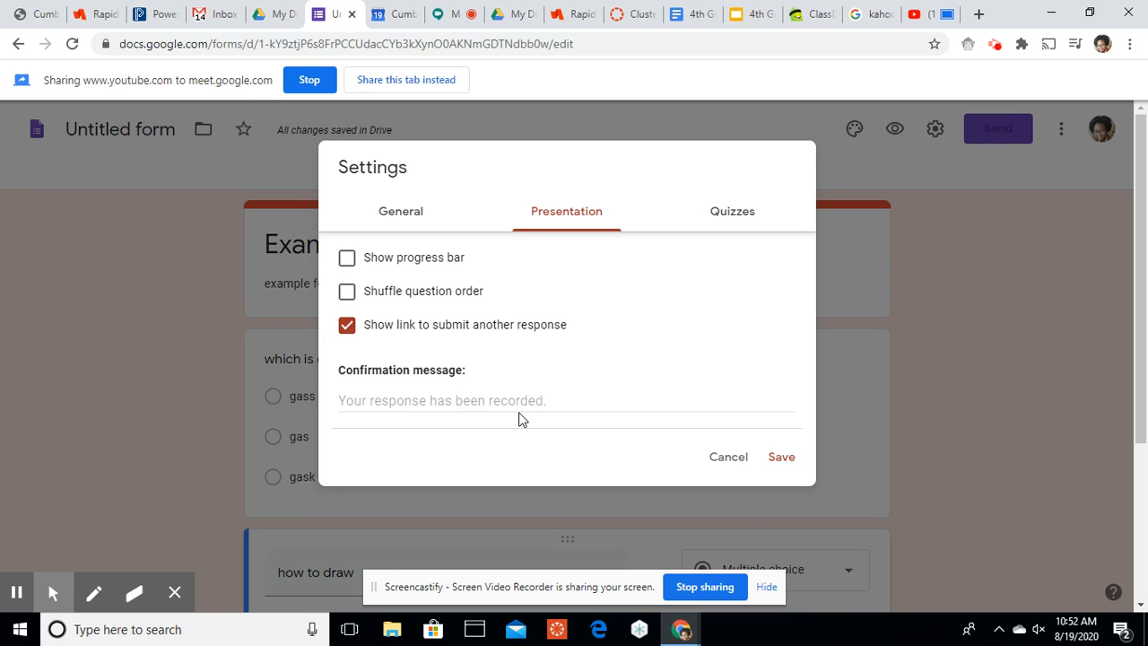
- Make the form a quiz with locked mode turned on, review the grade release and respondent options, and save the settings
{"action": "left_click", "coordinate": [746, 213]}
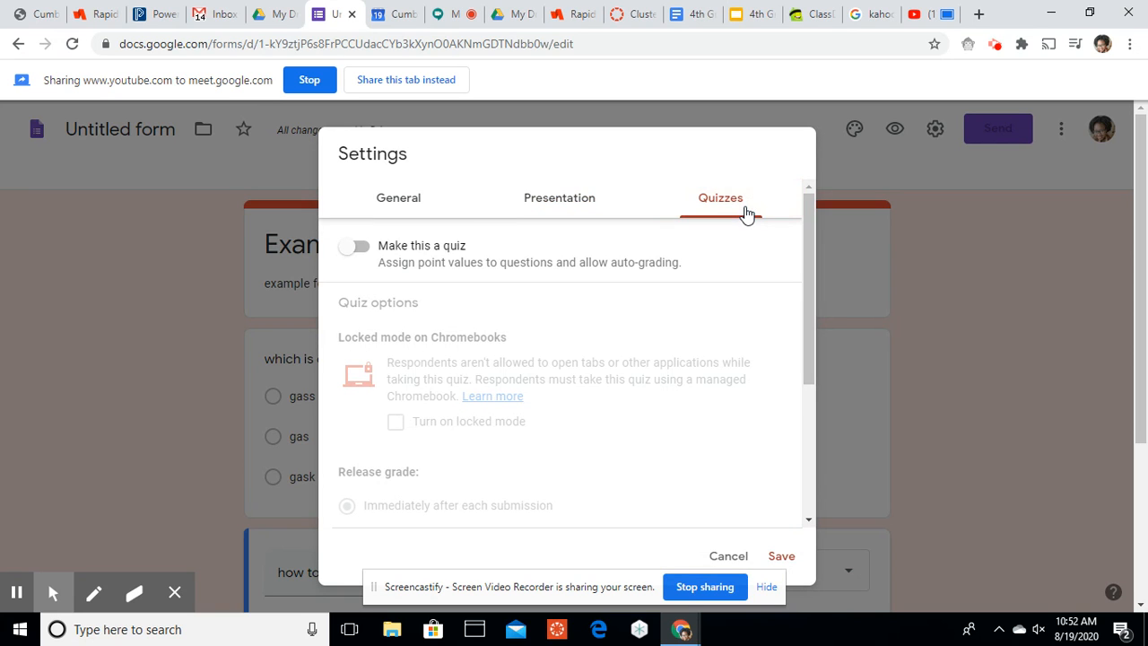
{"action": "left_click", "coordinate": [362, 248]}
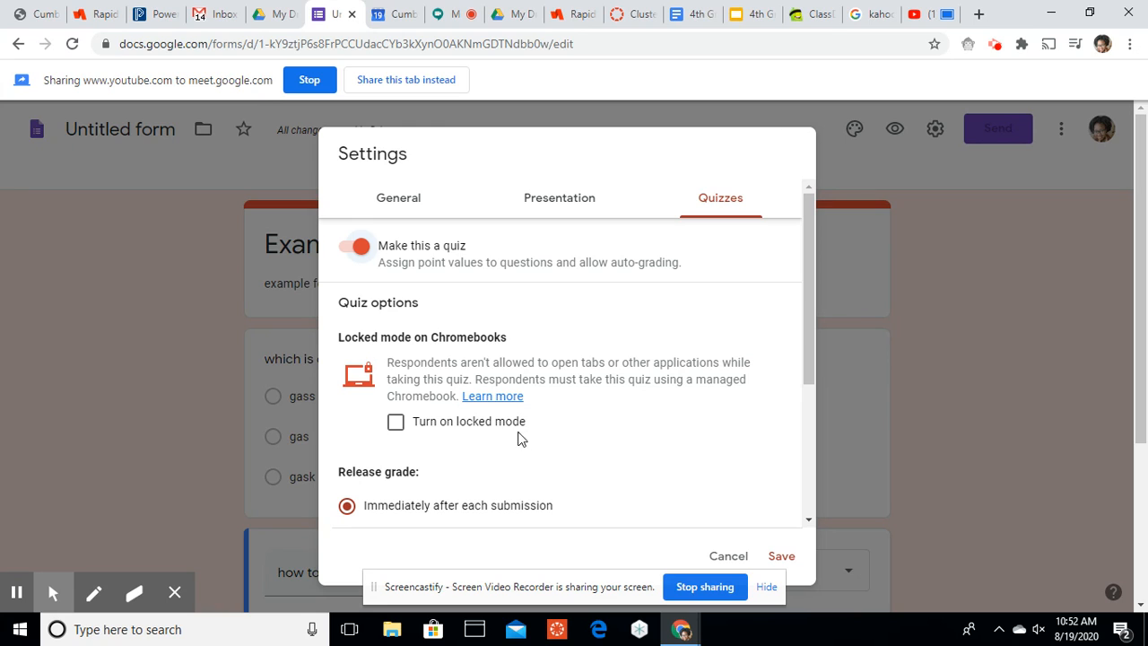
{"action": "left_click", "coordinate": [394, 425]}
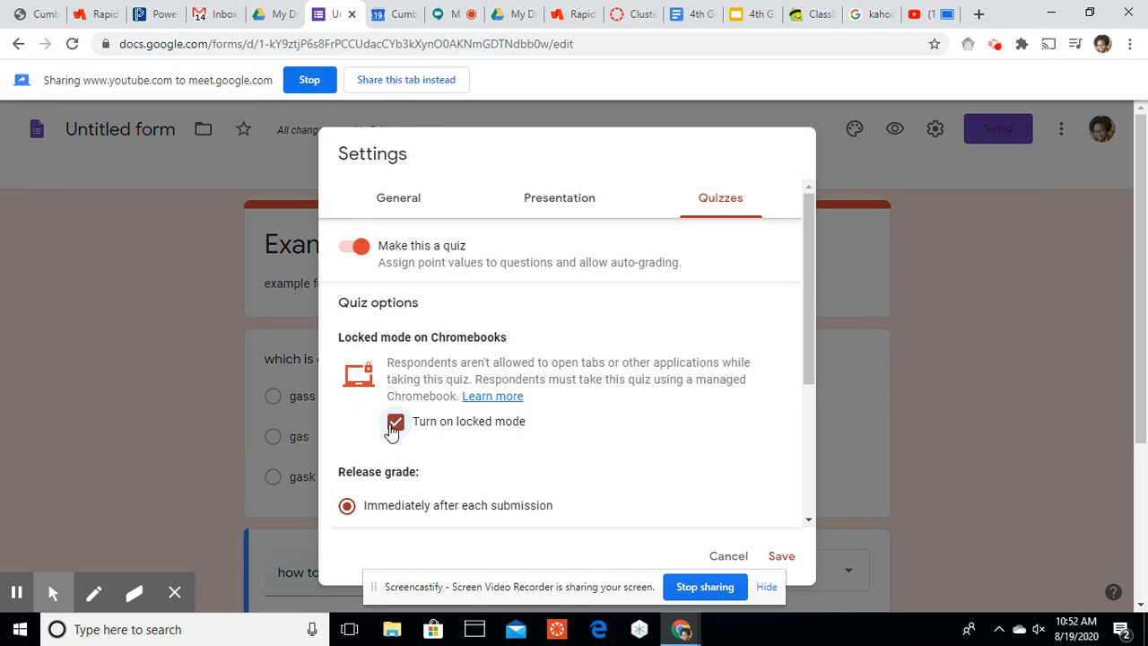
{"action": "left_click_drag", "start_coordinate": [808, 304], "coordinate": [813, 436]}
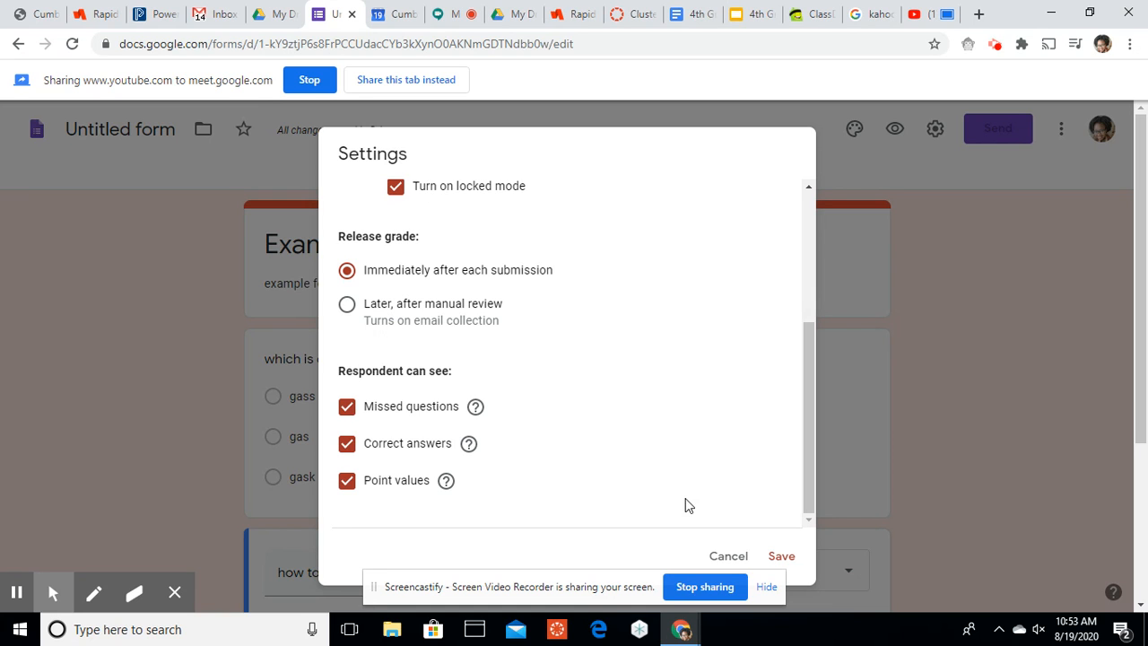
{"action": "left_click", "coordinate": [781, 557]}
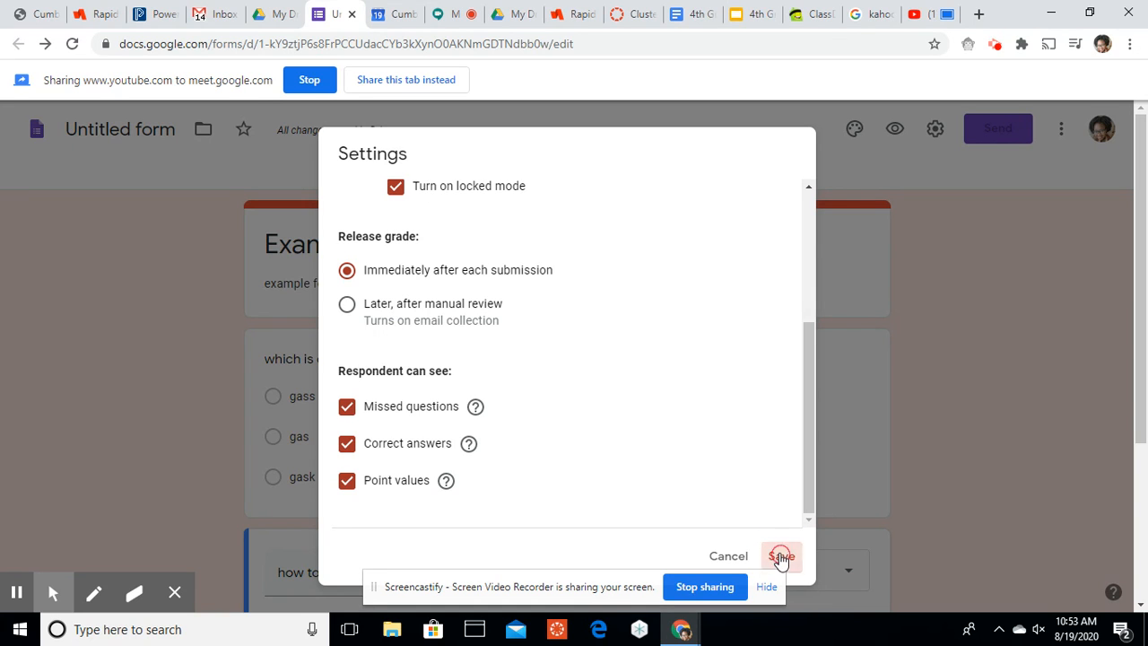
- Set the answer key of the question "which is correct" to "gas" and make it worth 50 points
{"action": "left_click_drag", "start_coordinate": [1141, 223], "coordinate": [1146, 351]}
{"action": "left_click", "coordinate": [348, 361]}
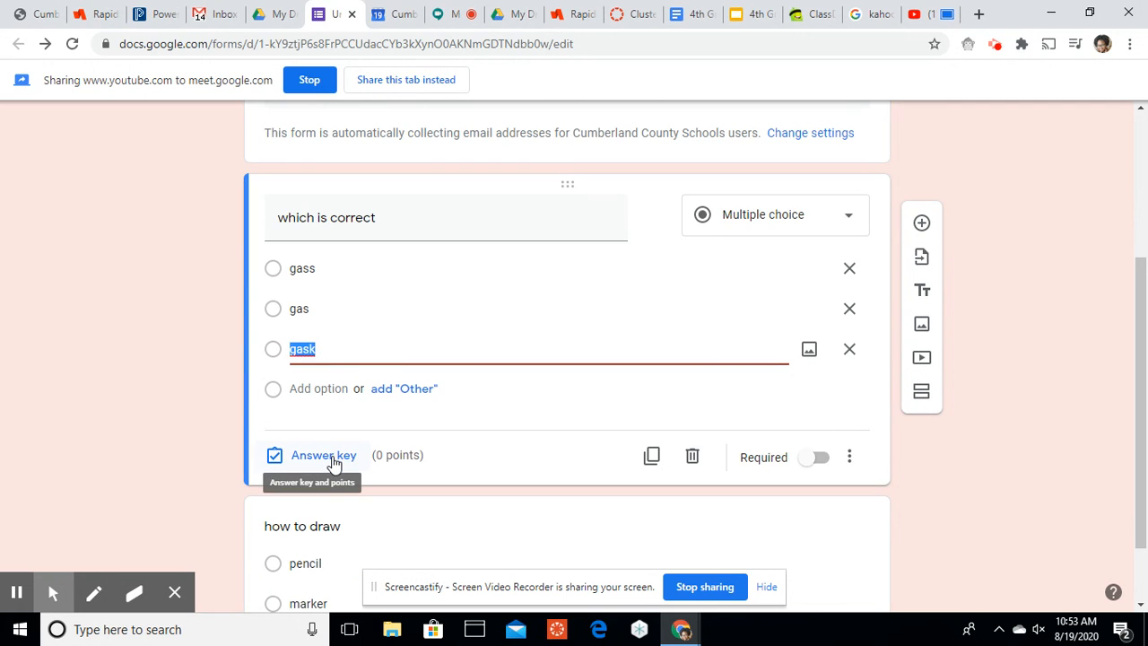
{"action": "left_click", "coordinate": [296, 457]}
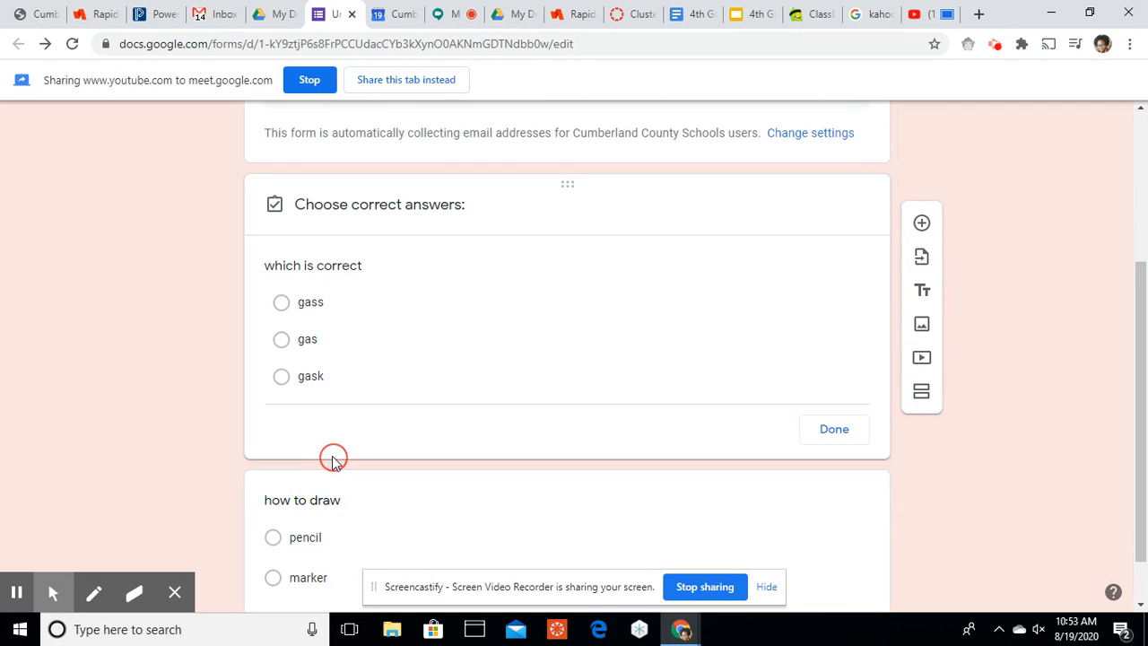
{"action": "left_click", "coordinate": [282, 345]}
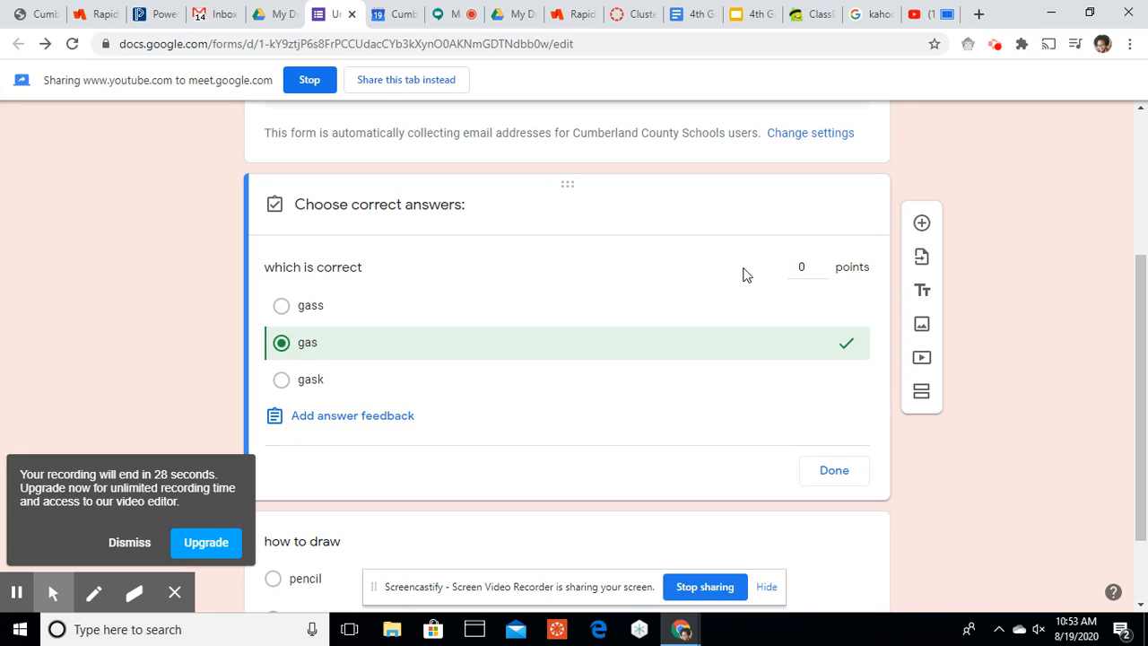
{"action": "left_click", "coordinate": [803, 267]}
{"action": "type", "text": "50"}
{"action": "key", "text": "BackSpace"}
{"action": "key", "text": "BackSpace"}
{"action": "left_click", "coordinate": [830, 482]}
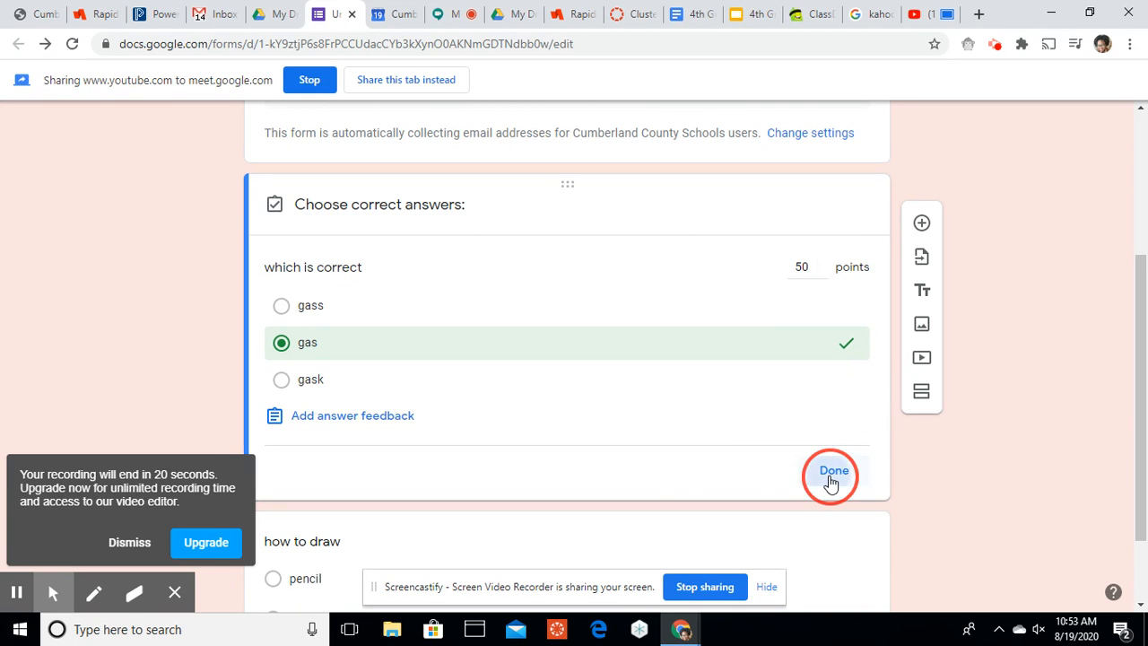
- Set the answer key of the question "how to draw" to "pencil" and make it worth 50 points
{"action": "scroll", "coordinate": [1143, 286], "scroll_direction": "down", "scroll_amount": 1}
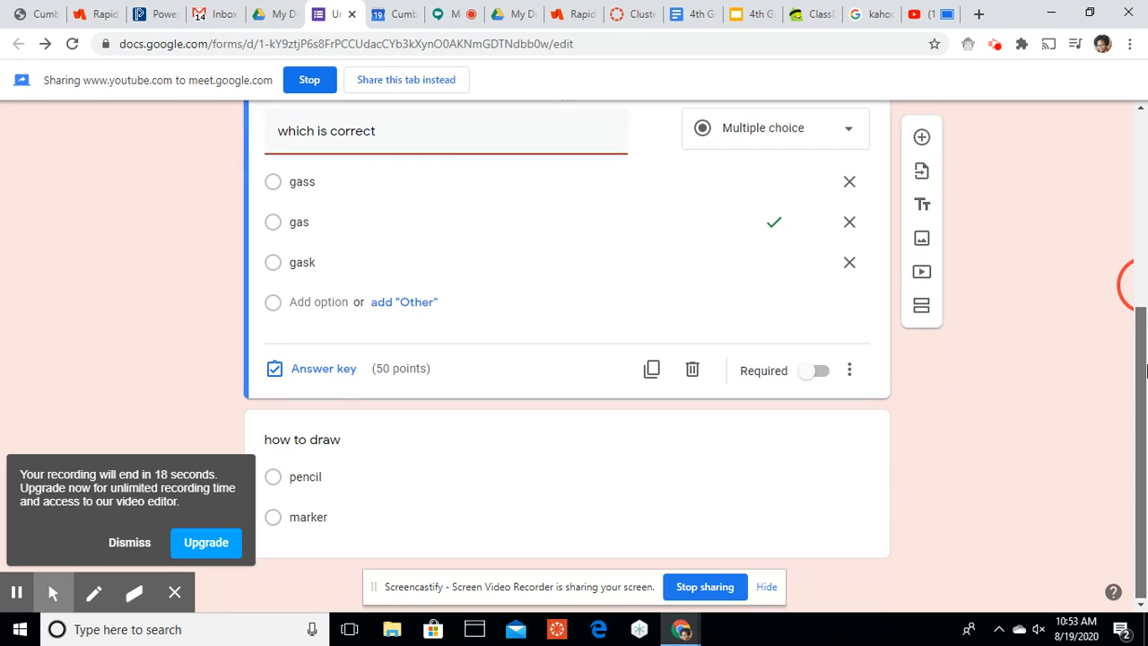
{"action": "left_click", "coordinate": [376, 529]}
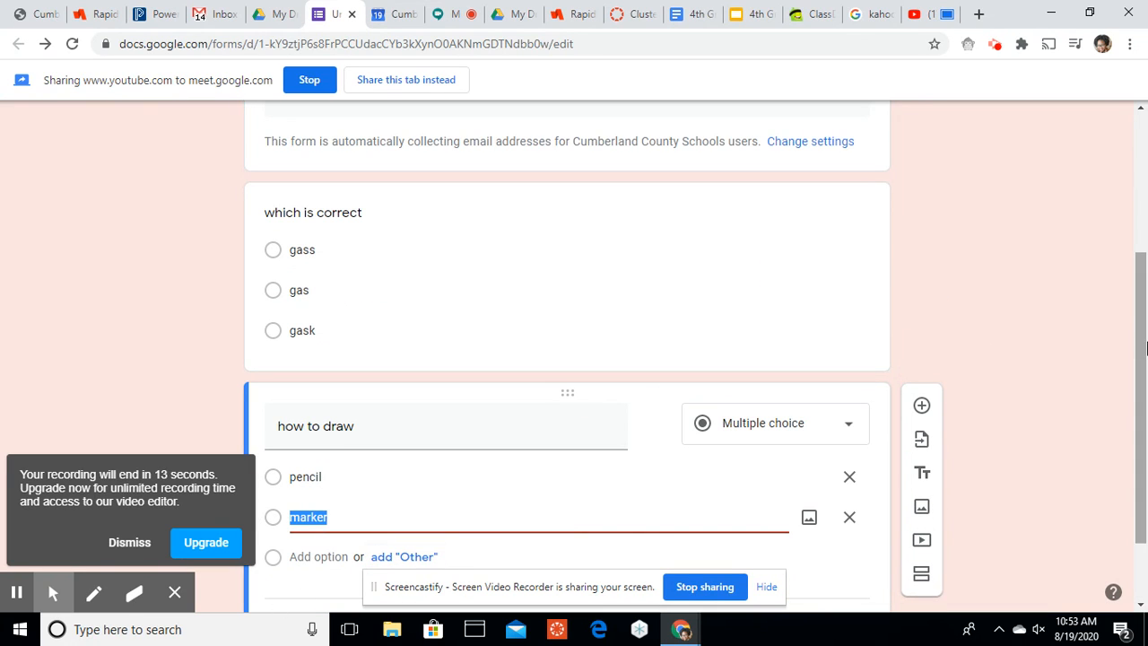
{"action": "scroll", "coordinate": [1126, 343], "scroll_direction": "down", "scroll_amount": 1}
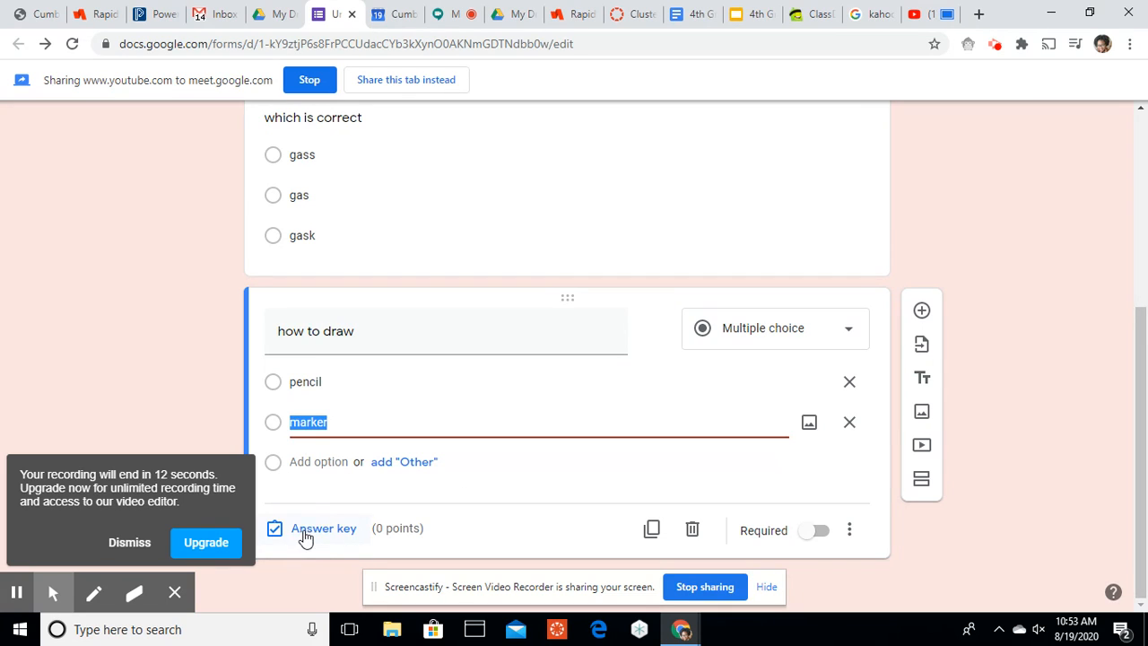
{"action": "left_click", "coordinate": [302, 531]}
{"action": "type", "text": "50"}
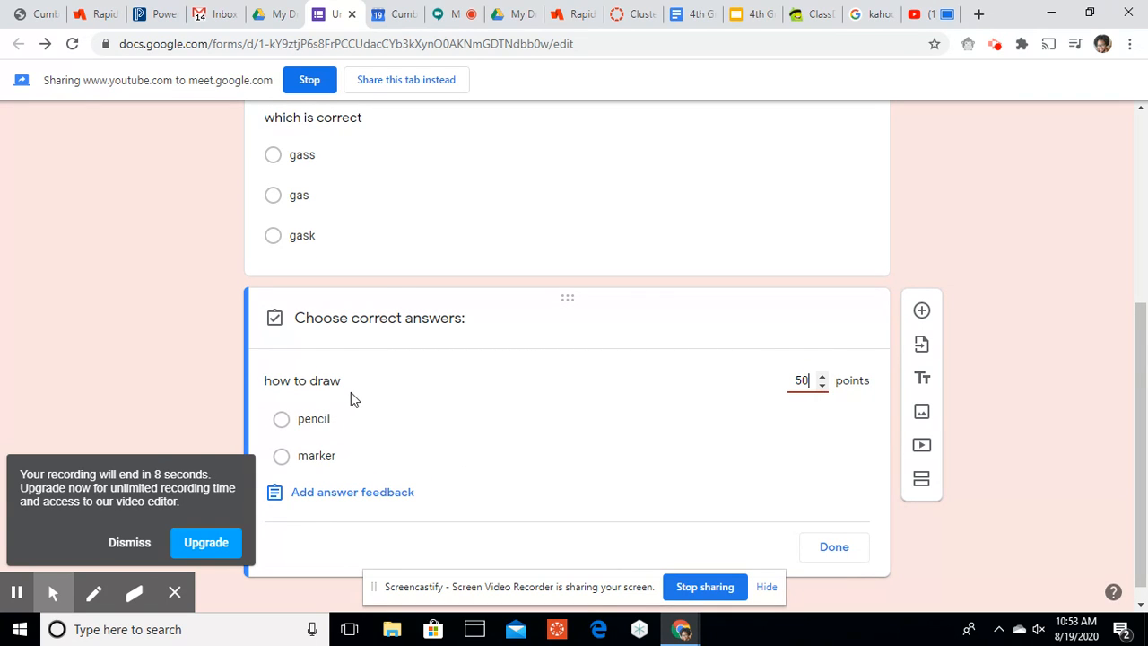
{"action": "left_click", "coordinate": [285, 423]}
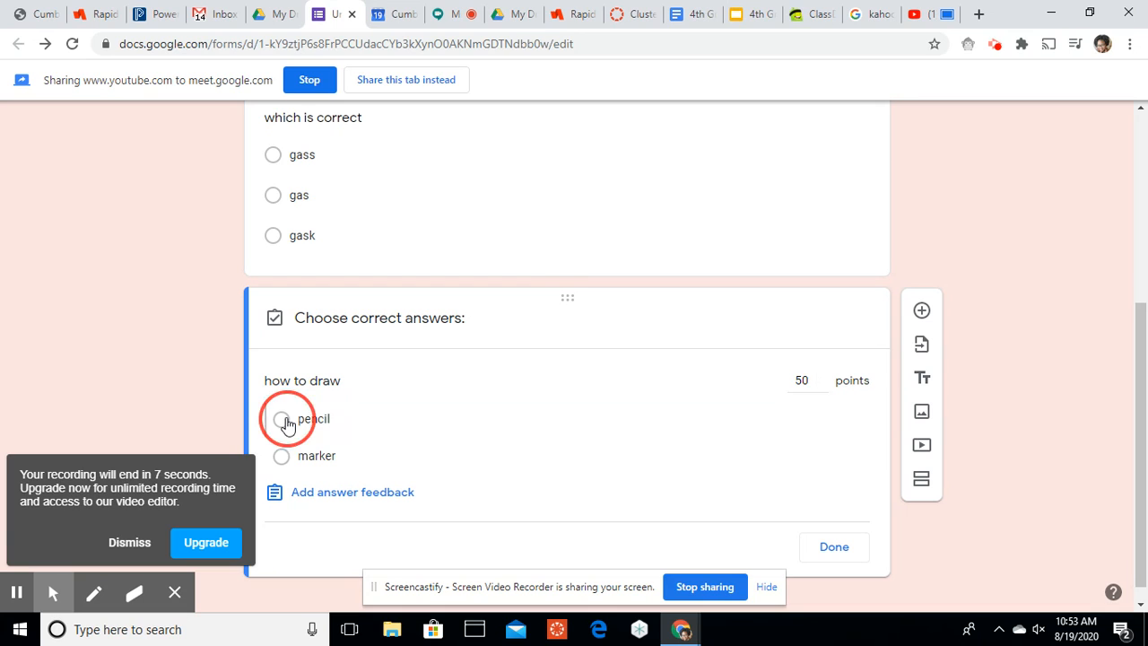
{"action": "left_click", "coordinate": [846, 551]}
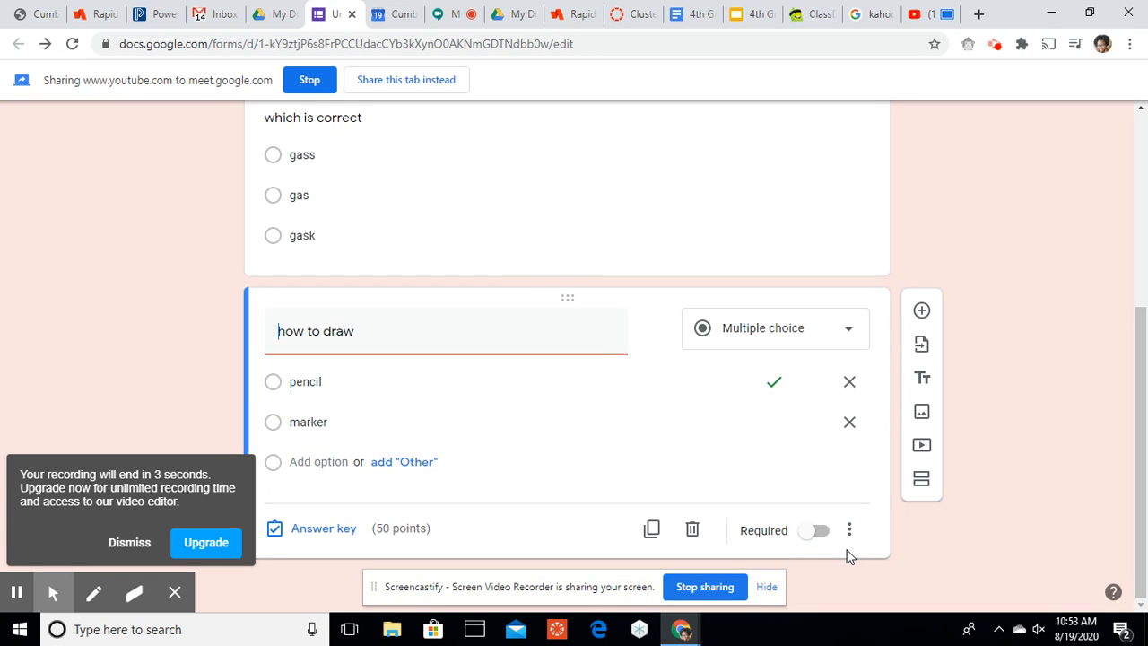